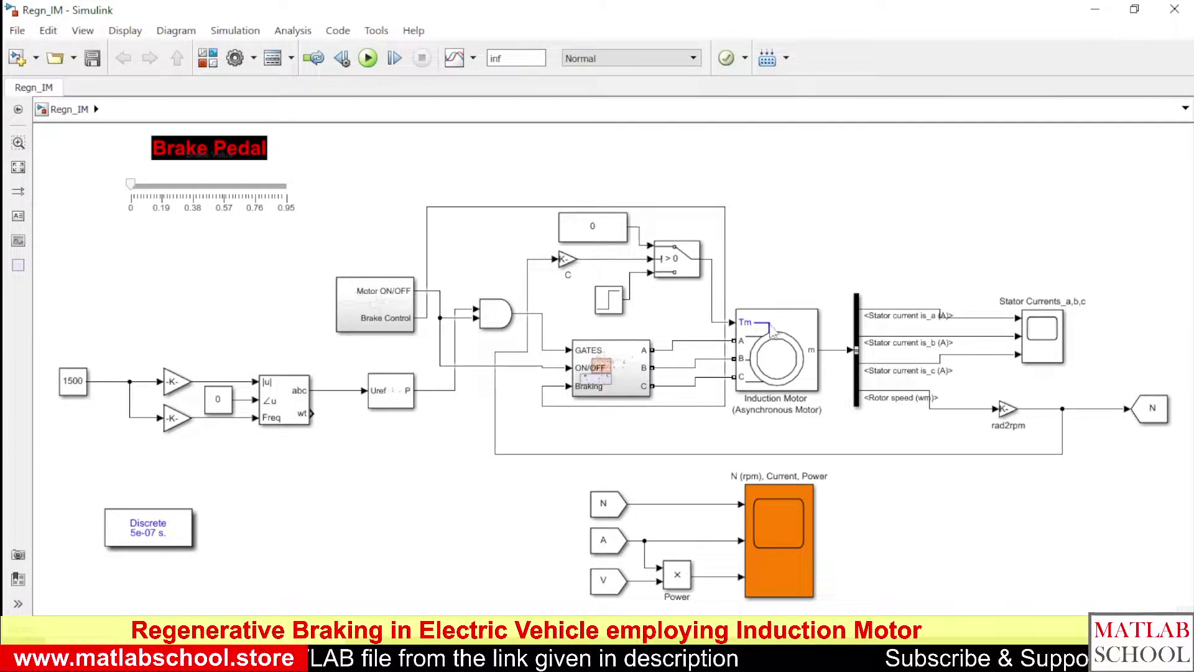
- Review the induction motor block's configuration and electrical/mechanical parameters, then close its settings
{"action": "left_click", "coordinate": [771, 352]}
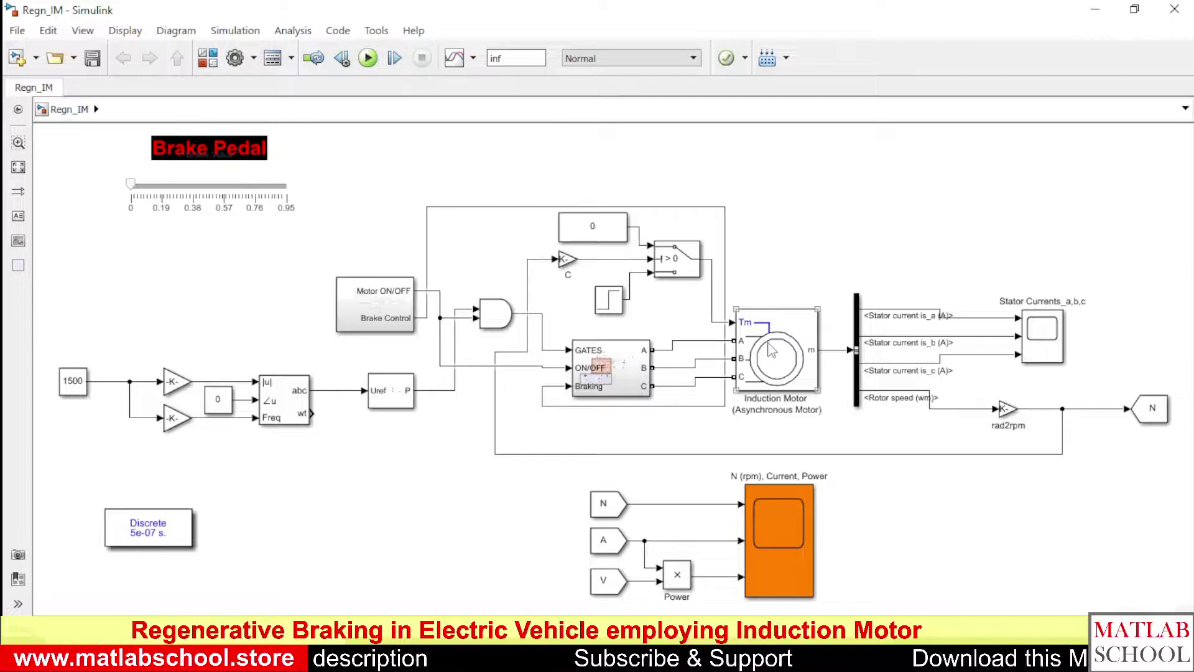
{"action": "left_click", "coordinate": [771, 351]}
{"action": "double_click", "coordinate": [772, 351]}
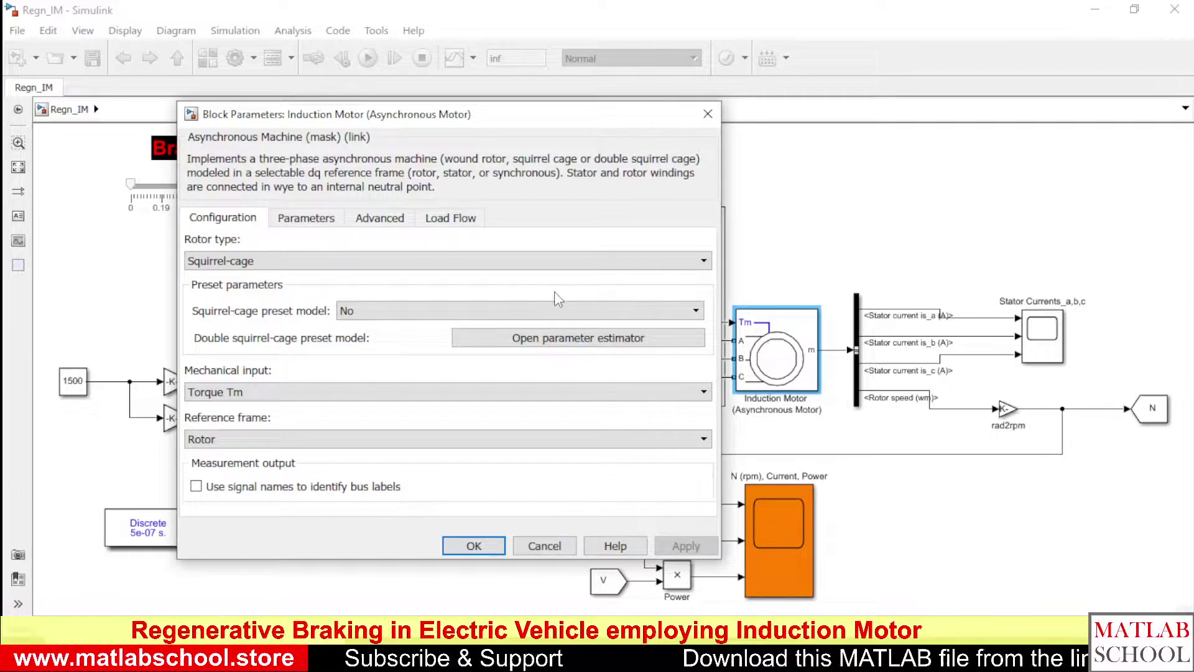
{"action": "left_click", "coordinate": [301, 221]}
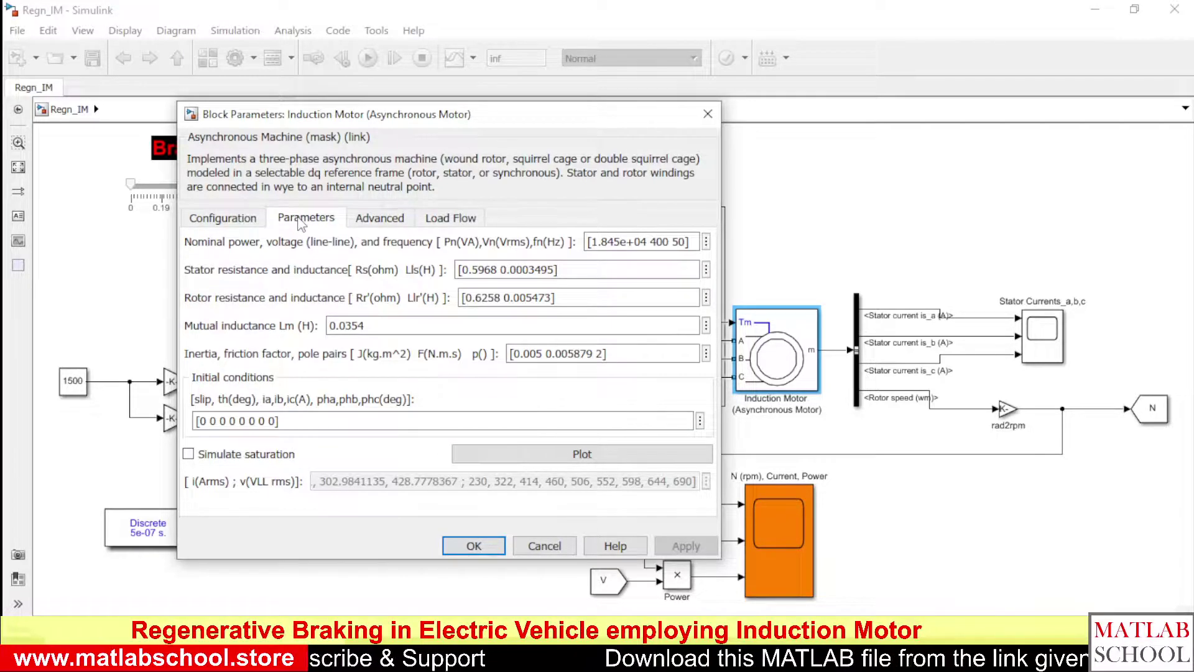
{"action": "left_click", "coordinate": [225, 219]}
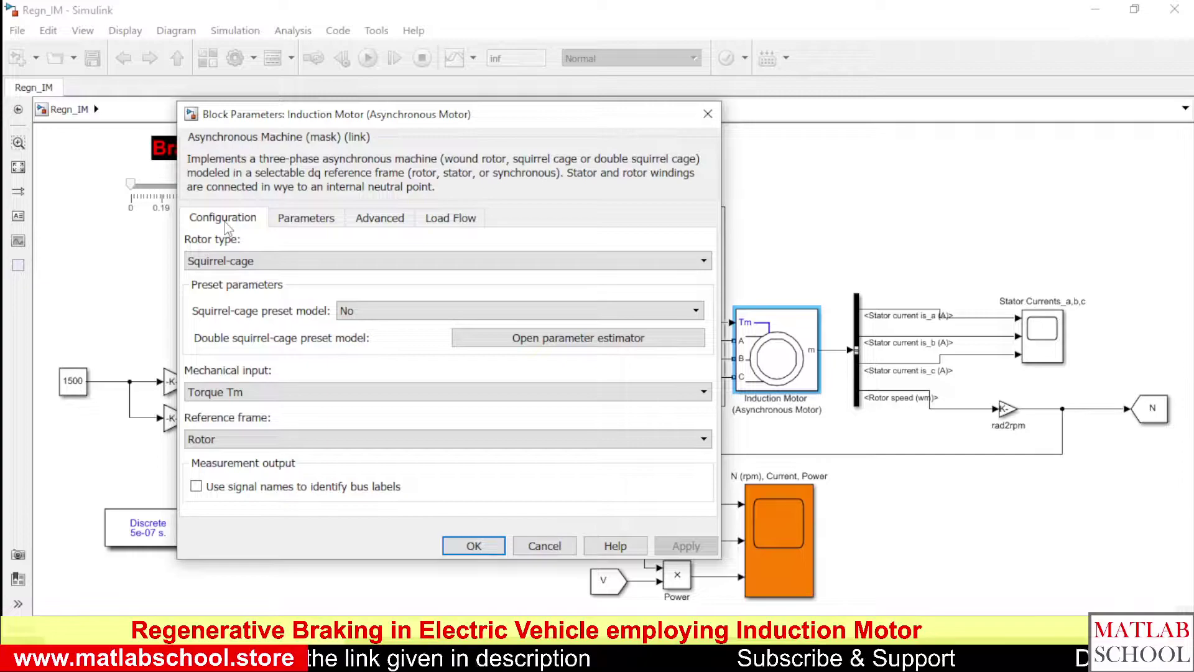
{"action": "left_click", "coordinate": [704, 113]}
- Examine the Brake Pedal slider block
{"action": "left_click", "coordinate": [863, 182]}
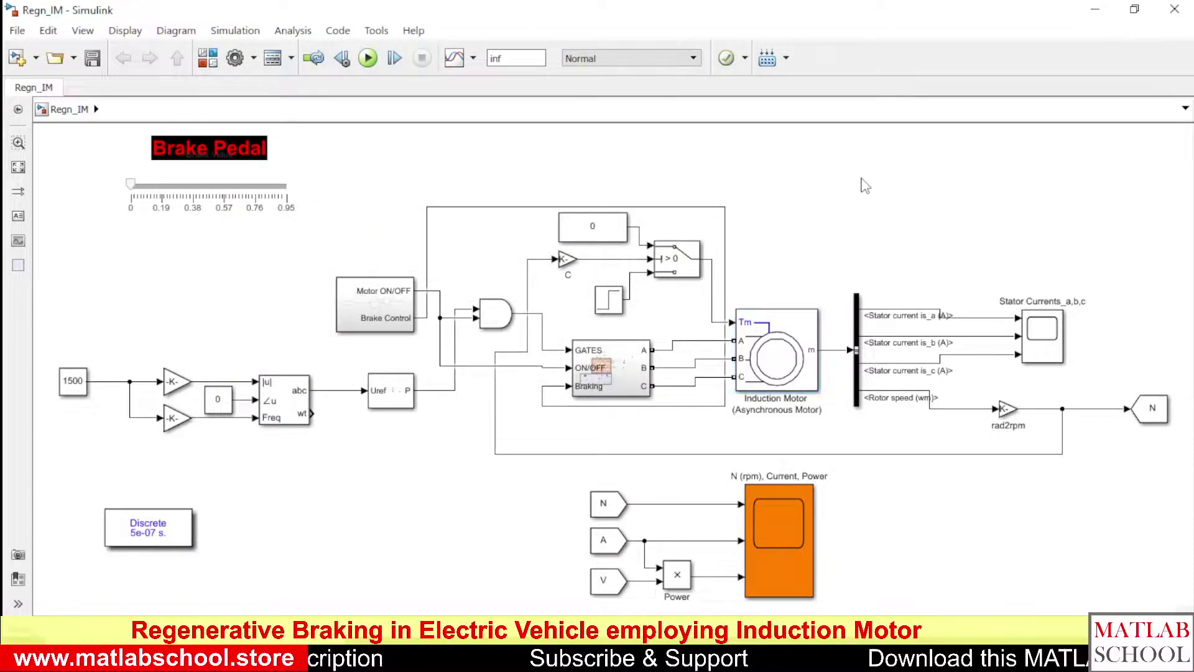
{"action": "left_click", "coordinate": [125, 196]}
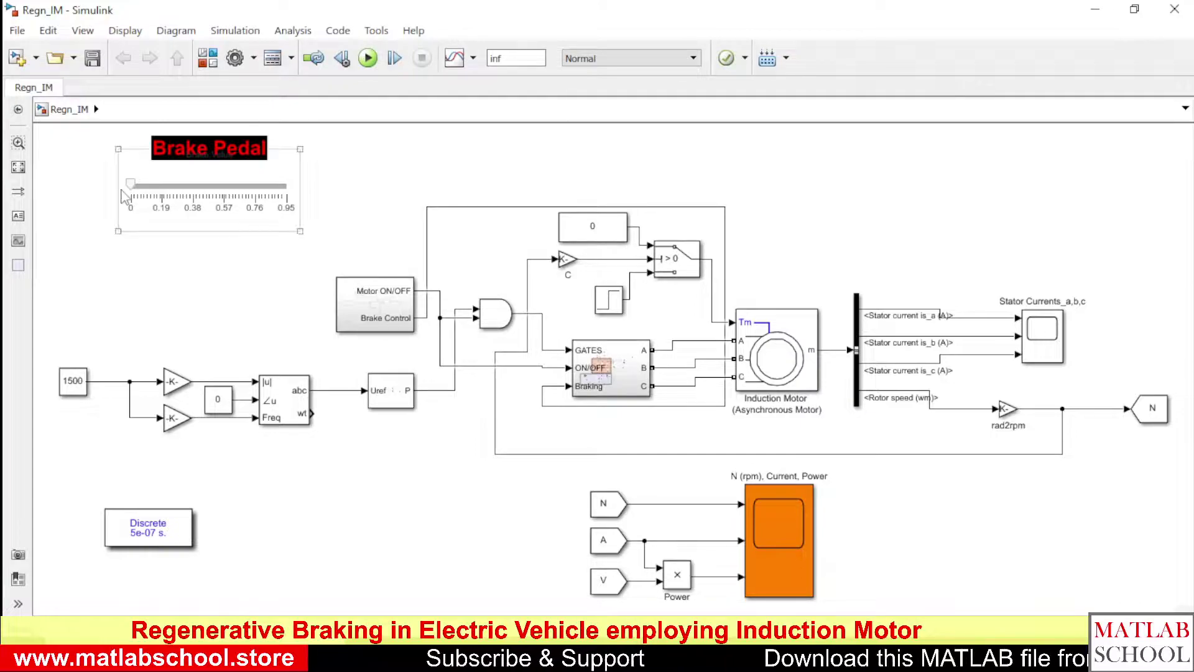
{"action": "left_click", "coordinate": [85, 205]}
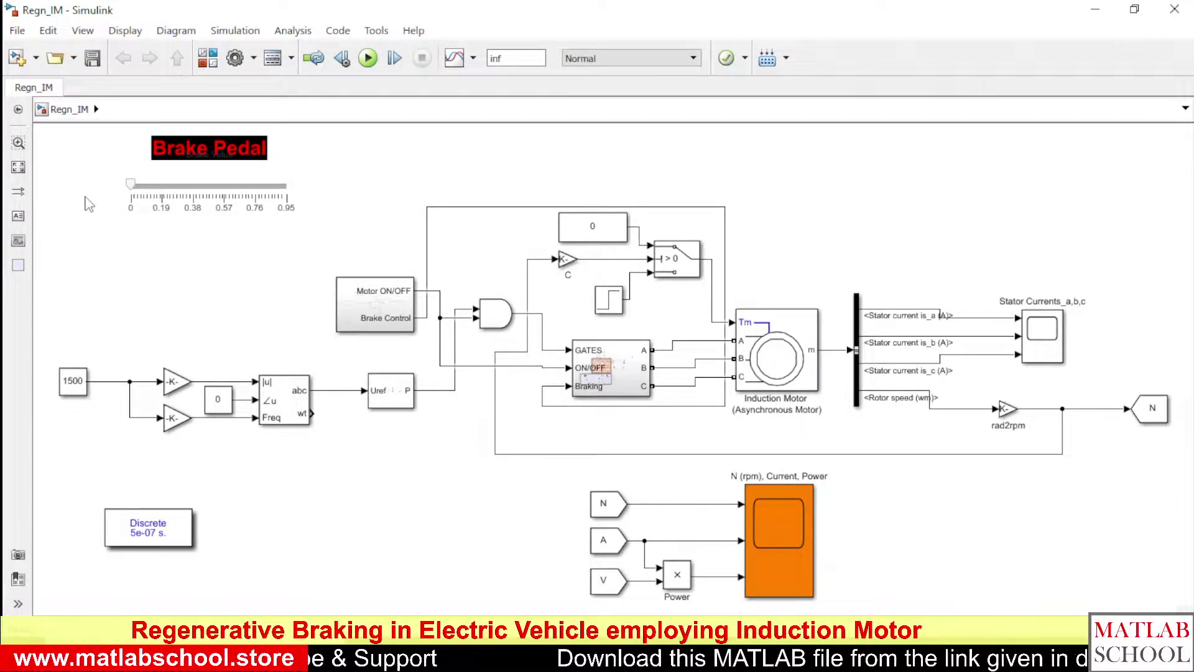
{"action": "left_click", "coordinate": [146, 205]}
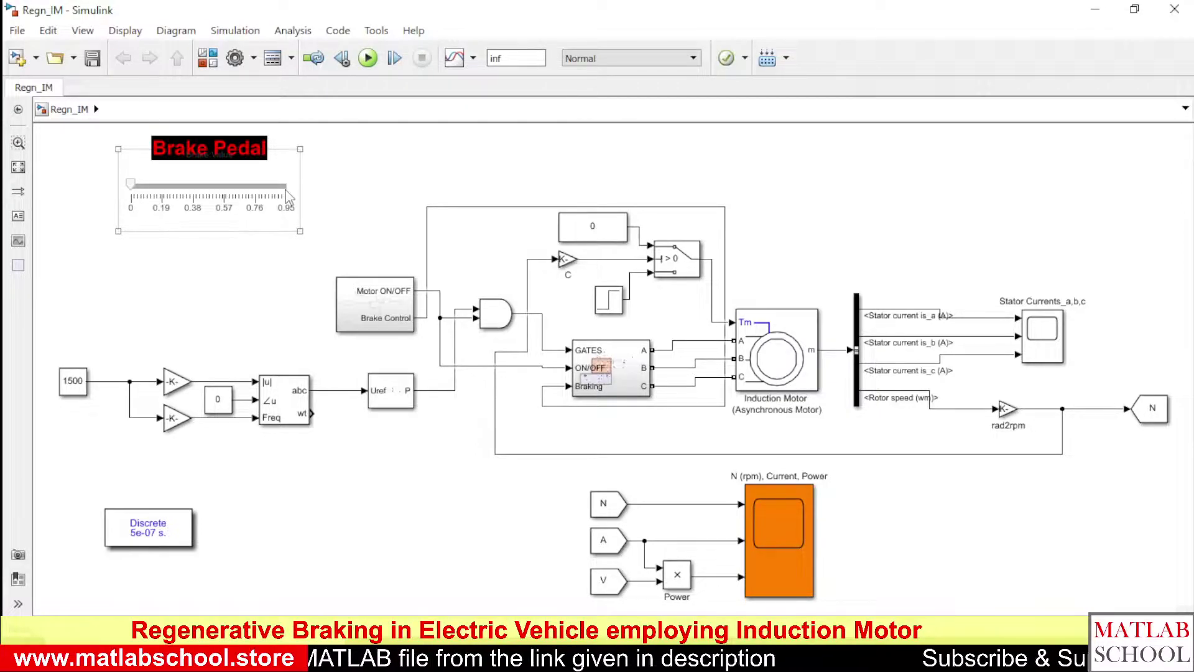
{"action": "left_click", "coordinate": [107, 194]}
{"action": "left_click", "coordinate": [123, 192]}
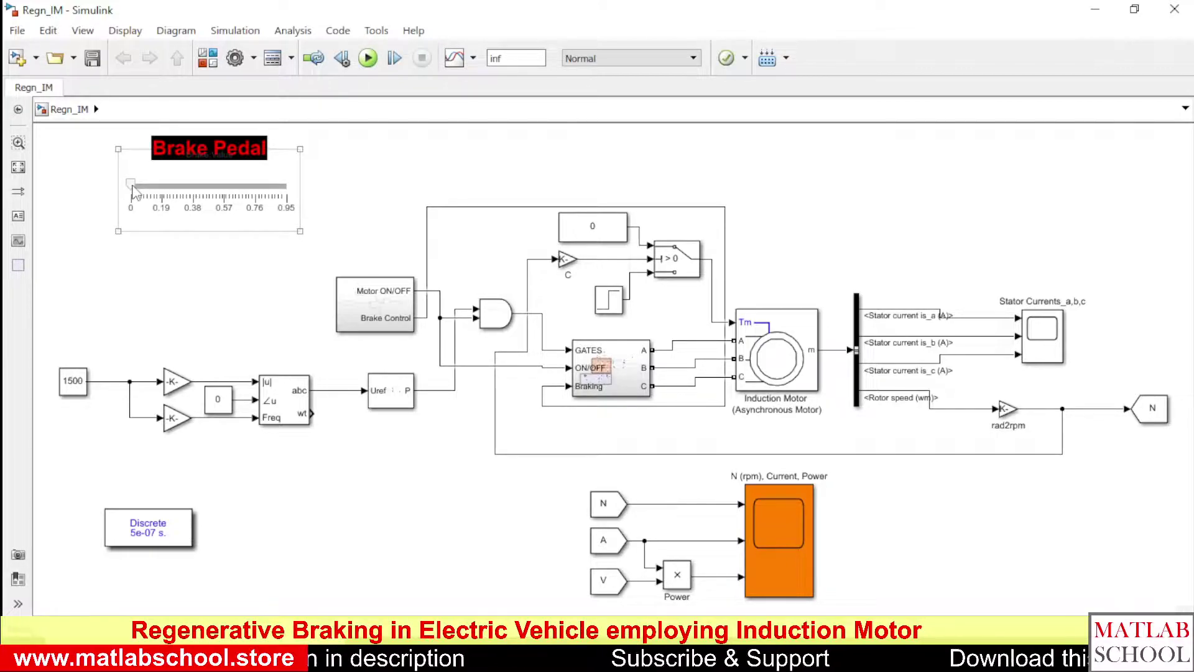
{"action": "left_click", "coordinate": [96, 203]}
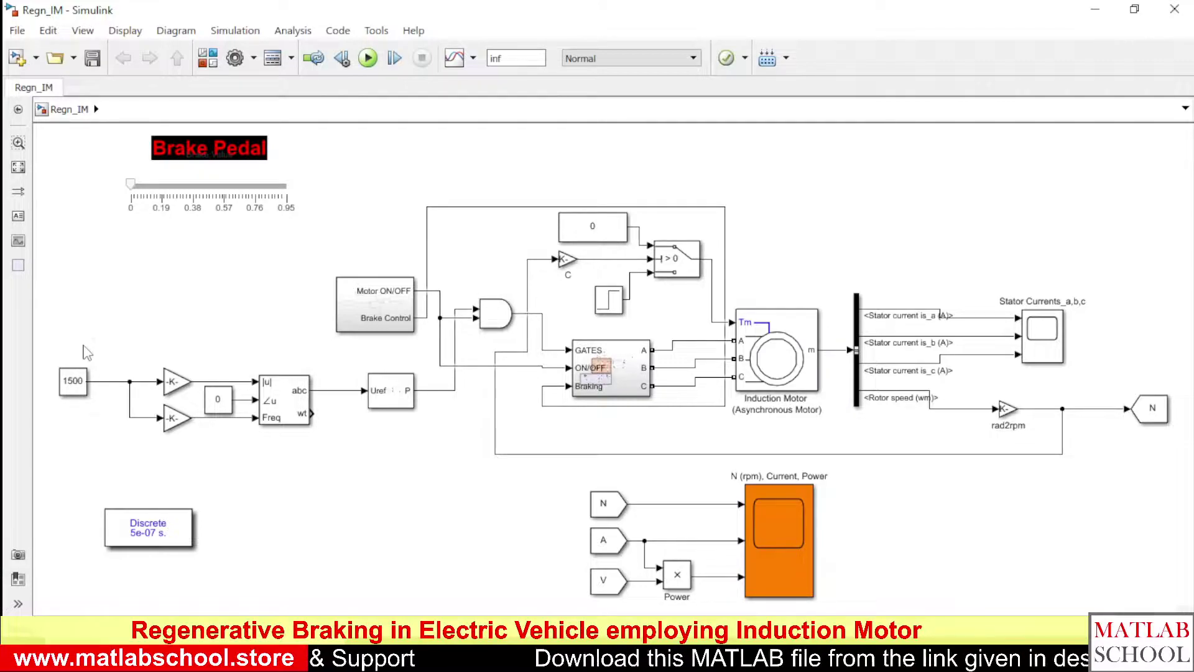
- Examine the upper and lower gain blocks
{"action": "left_click", "coordinate": [174, 393]}
{"action": "left_click", "coordinate": [177, 362]}
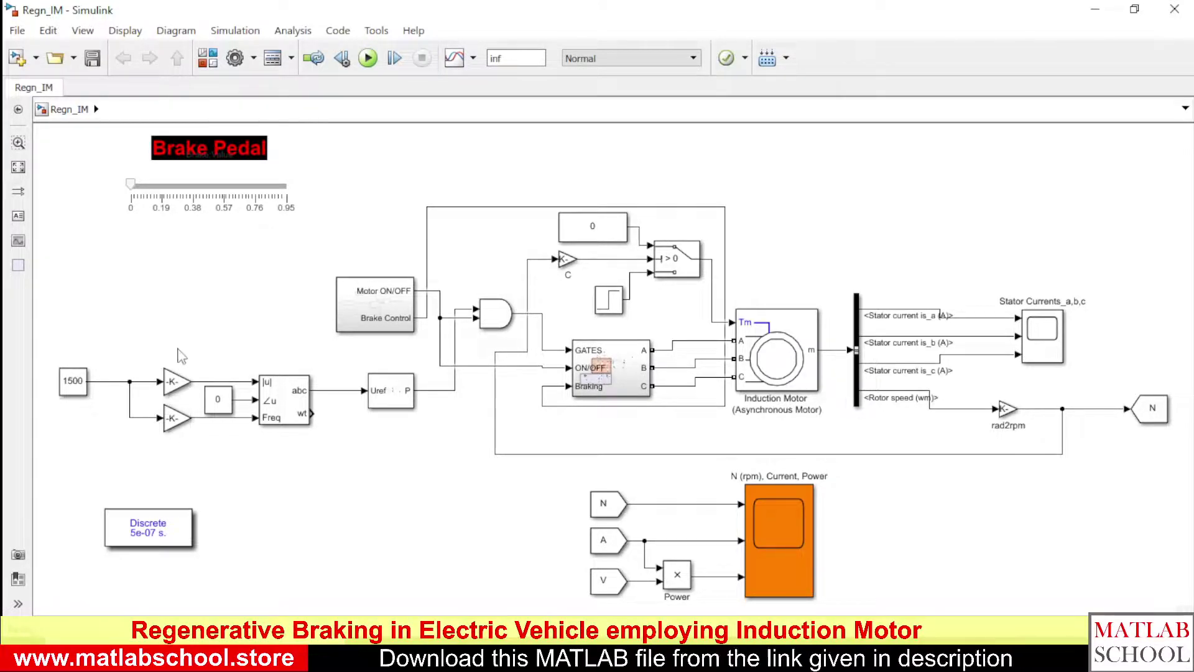
{"action": "left_click", "coordinate": [173, 381]}
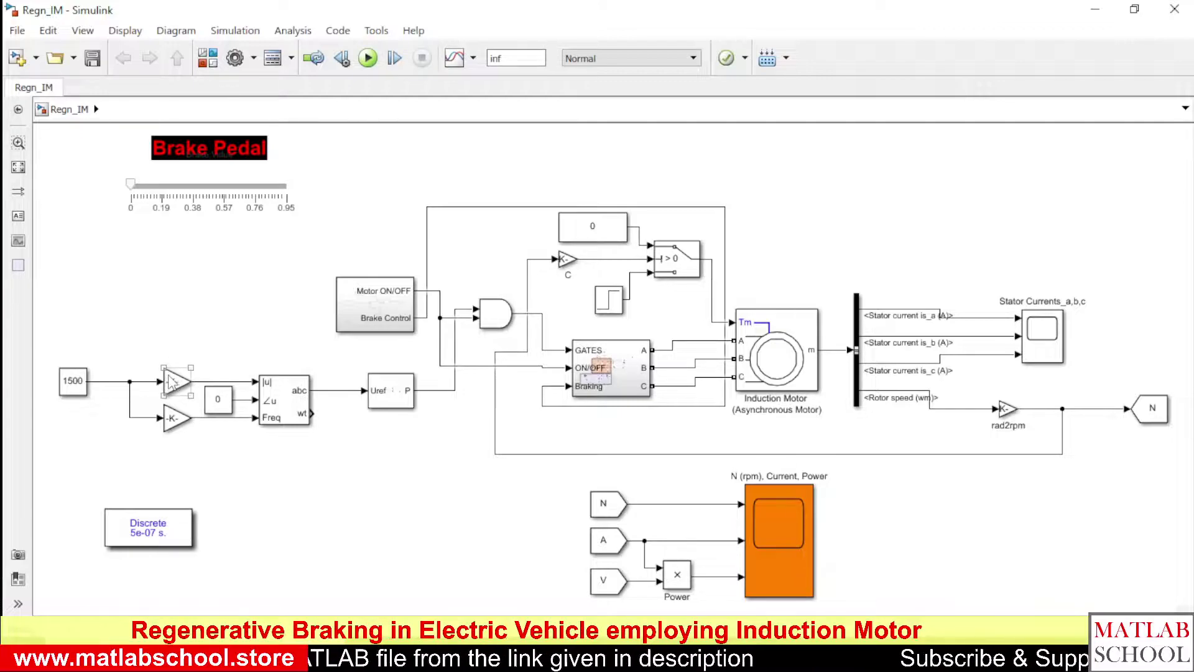
{"action": "left_click", "coordinate": [142, 388]}
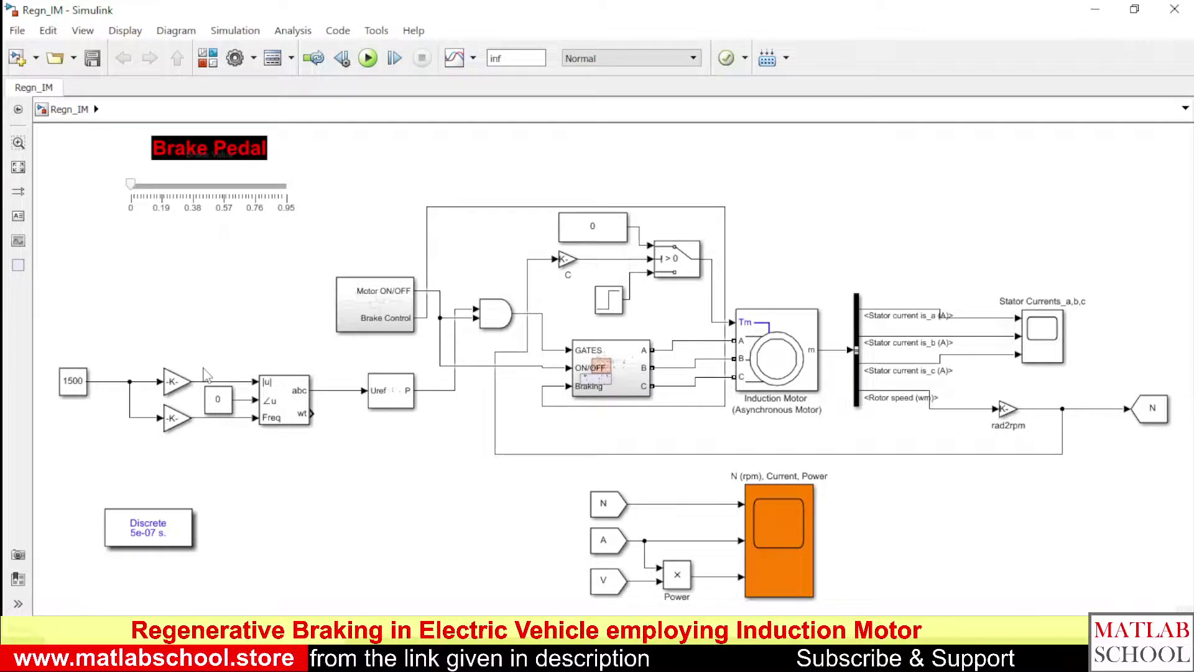
{"action": "left_click", "coordinate": [175, 420]}
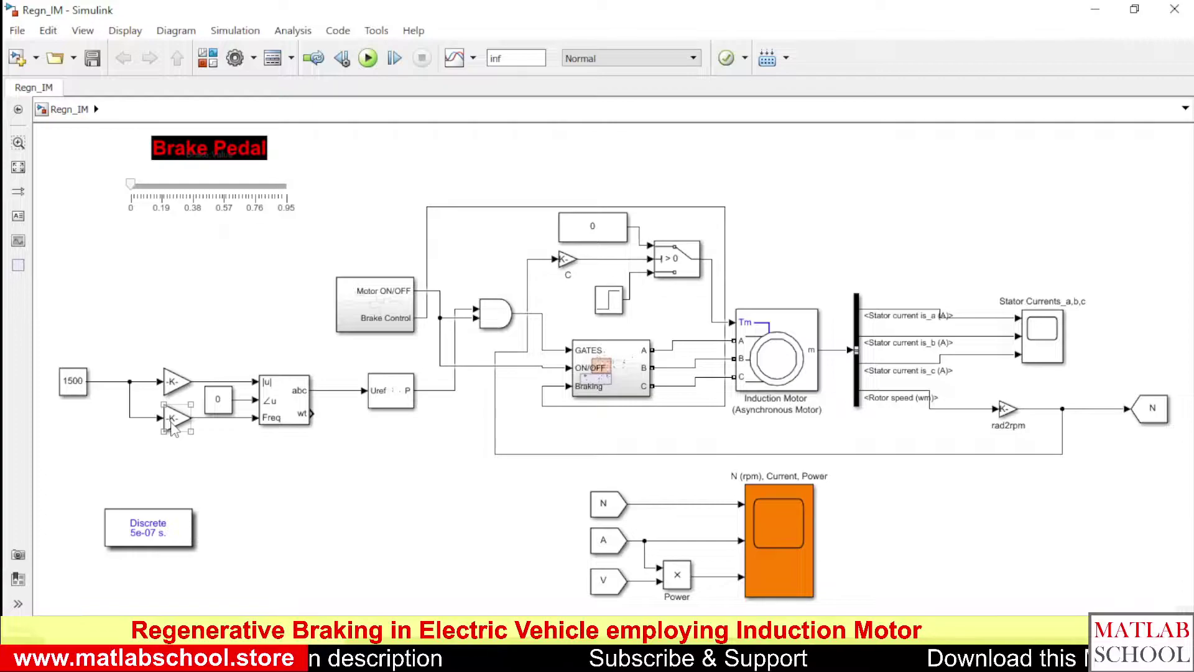
{"action": "left_click", "coordinate": [212, 373]}
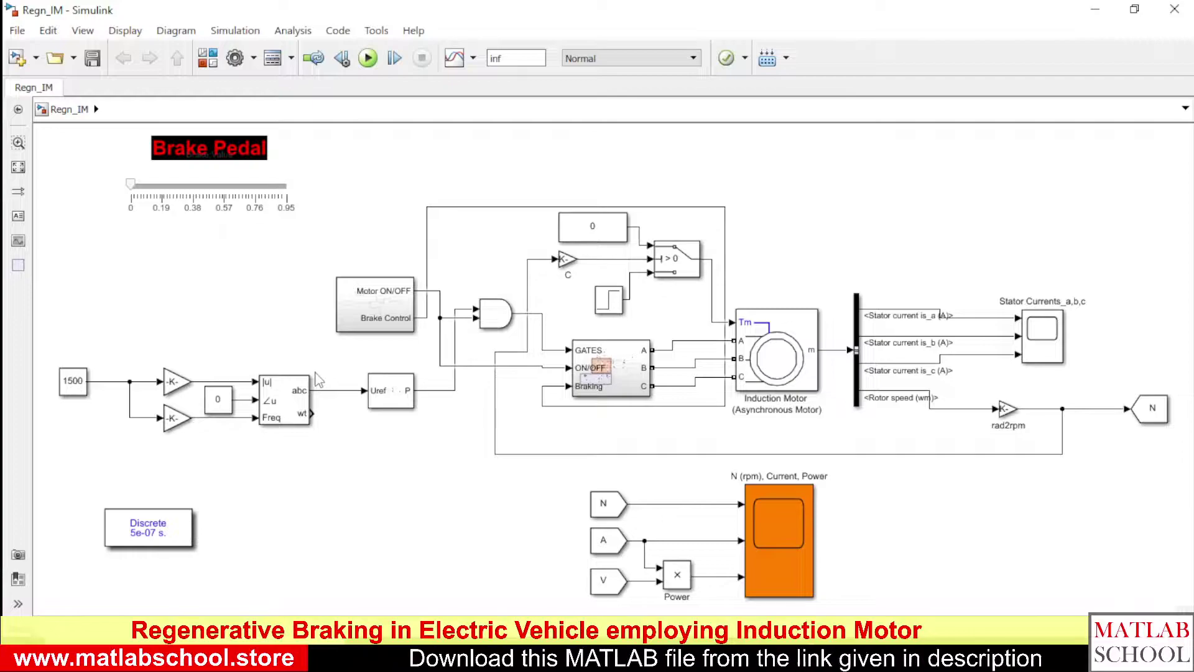
- Check the three-phase sine generator's settings
{"action": "left_click", "coordinate": [304, 381]}
{"action": "left_click", "coordinate": [287, 357]}
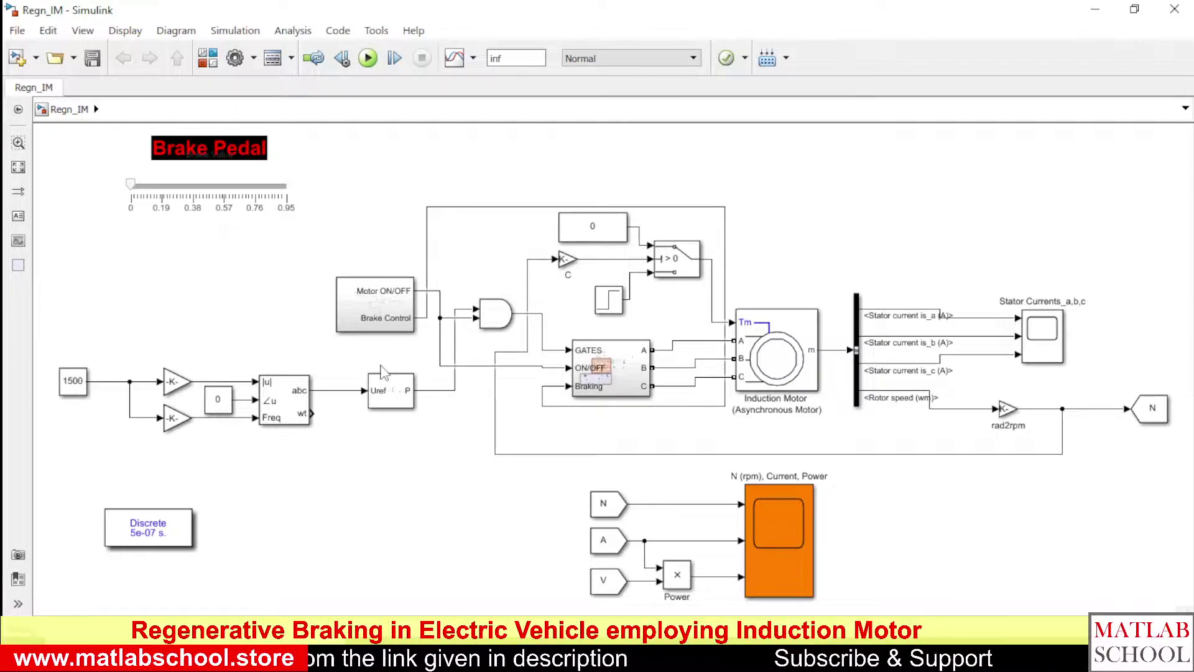
{"action": "left_click", "coordinate": [295, 401]}
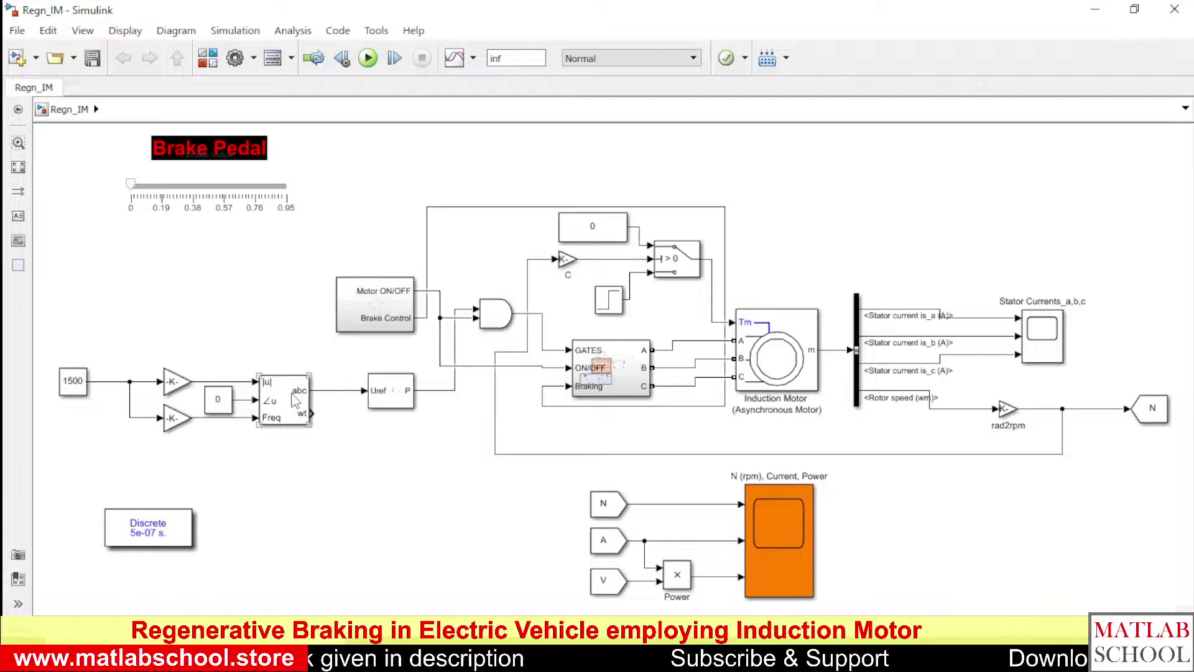
{"action": "double_click", "coordinate": [295, 401]}
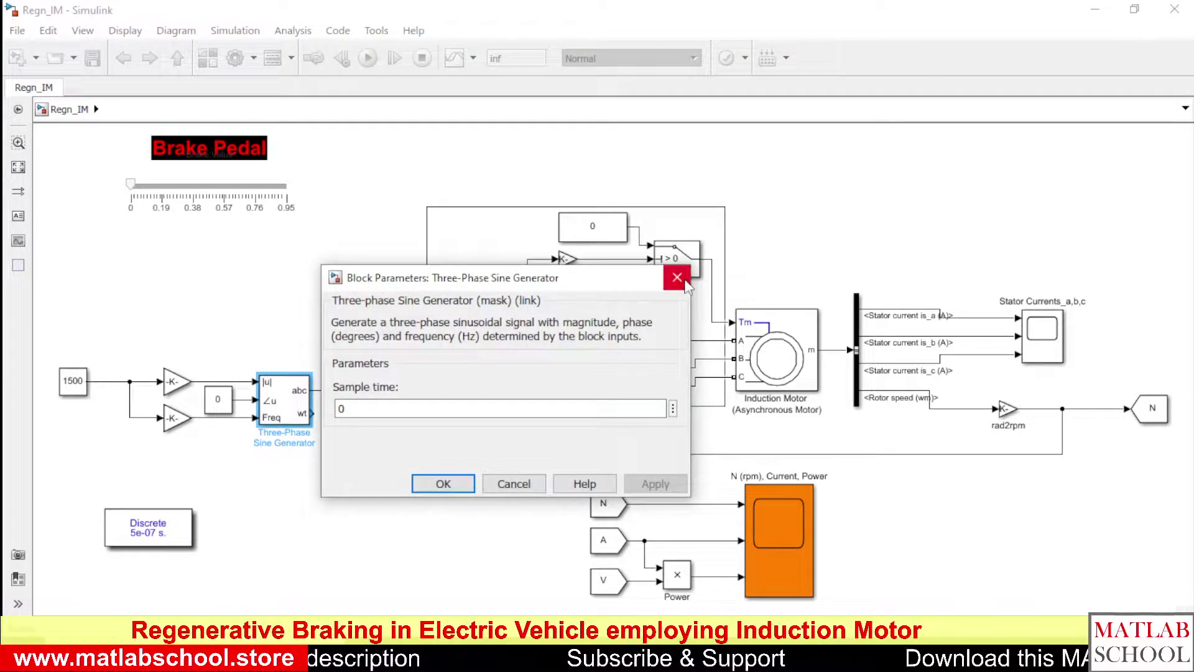
{"action": "left_click", "coordinate": [684, 281]}
- Check the PWM Generator's parameter settings
{"action": "left_click", "coordinate": [385, 403]}
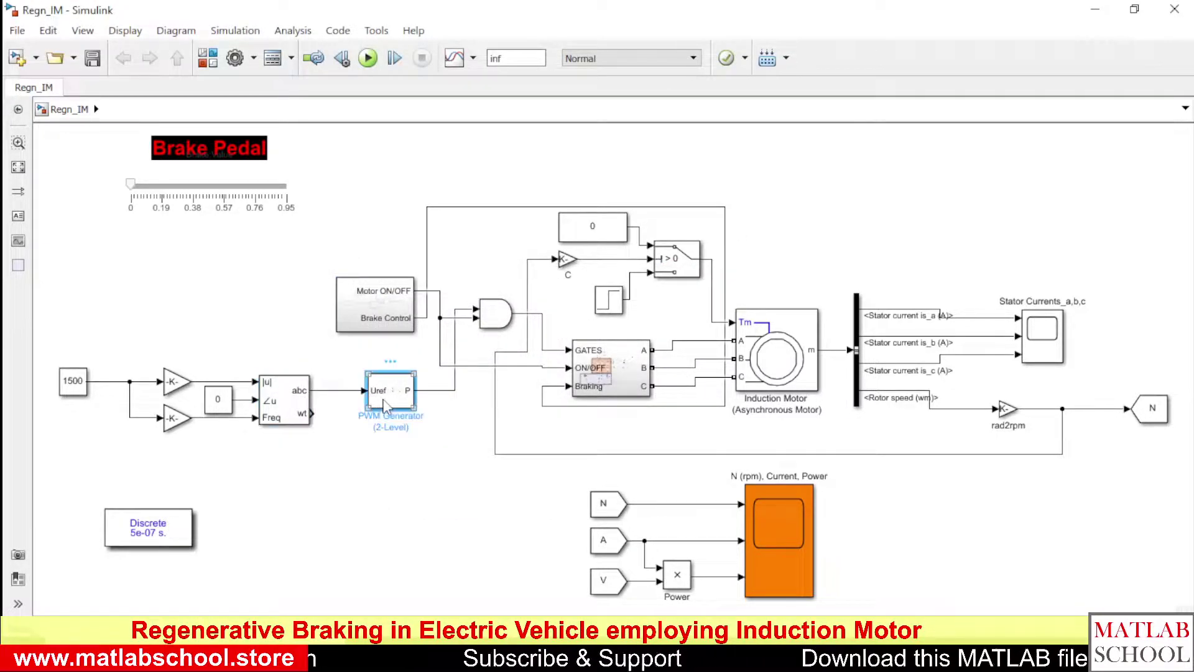
{"action": "double_click", "coordinate": [384, 403]}
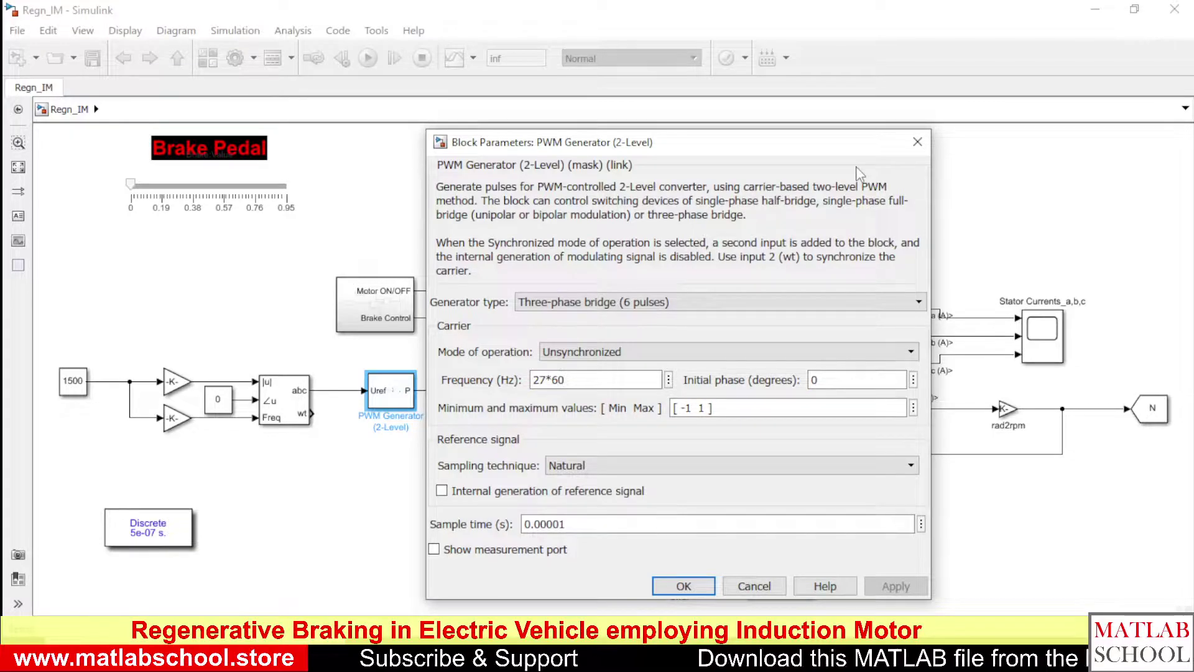
{"action": "left_click", "coordinate": [919, 143]}
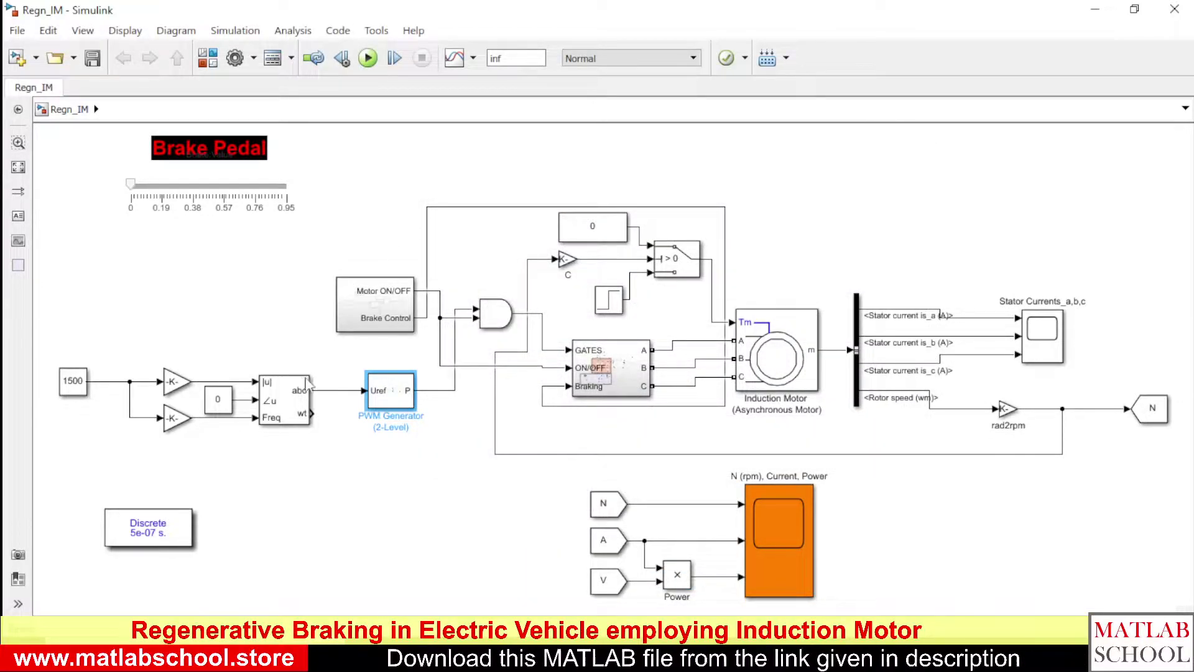
{"action": "left_click", "coordinate": [289, 398]}
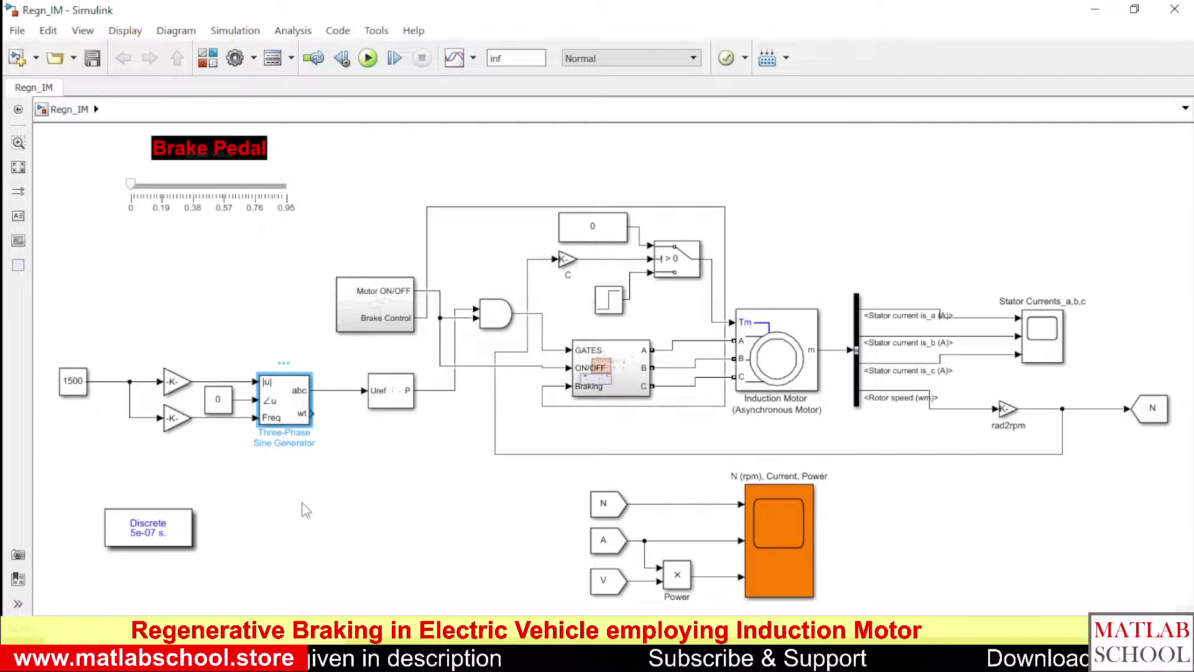
- Look inside the brake control subsystem and return to the top-level Regn_IM model
{"action": "left_click", "coordinate": [370, 304]}
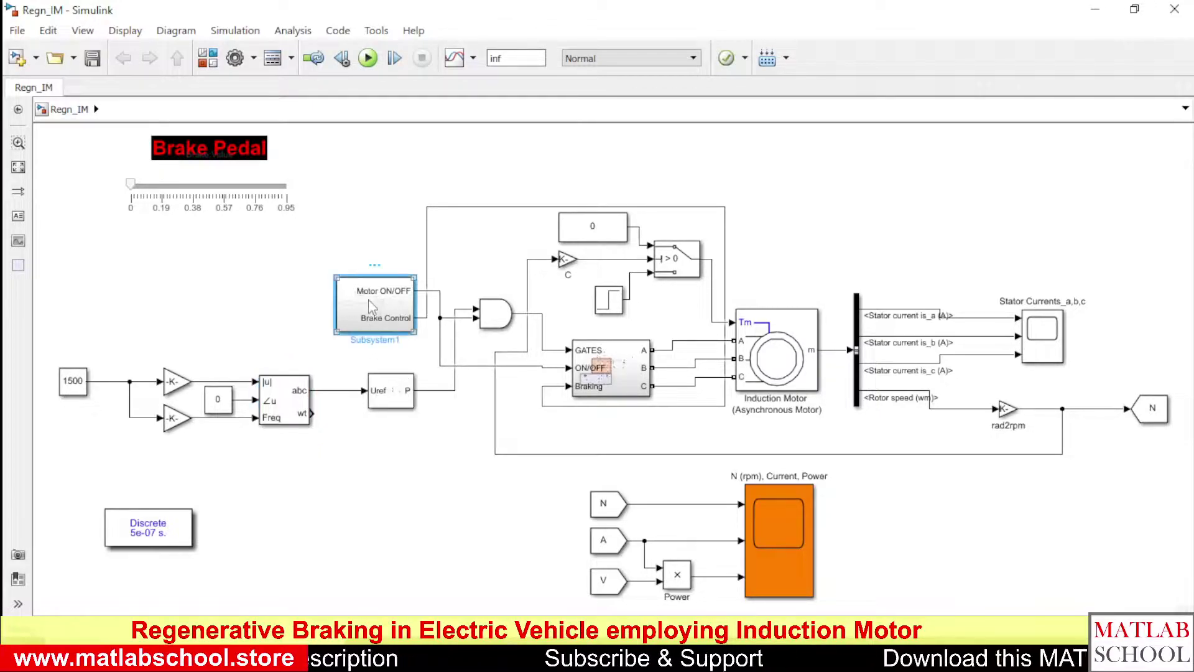
{"action": "double_click", "coordinate": [368, 300]}
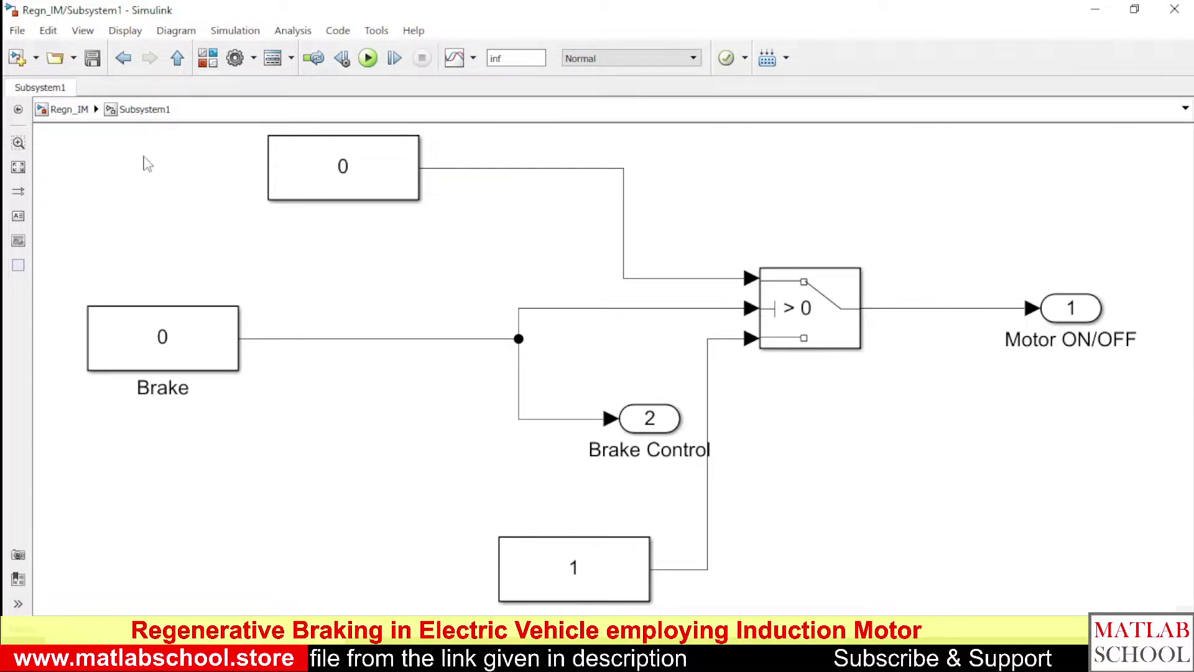
{"action": "left_click", "coordinate": [69, 110]}
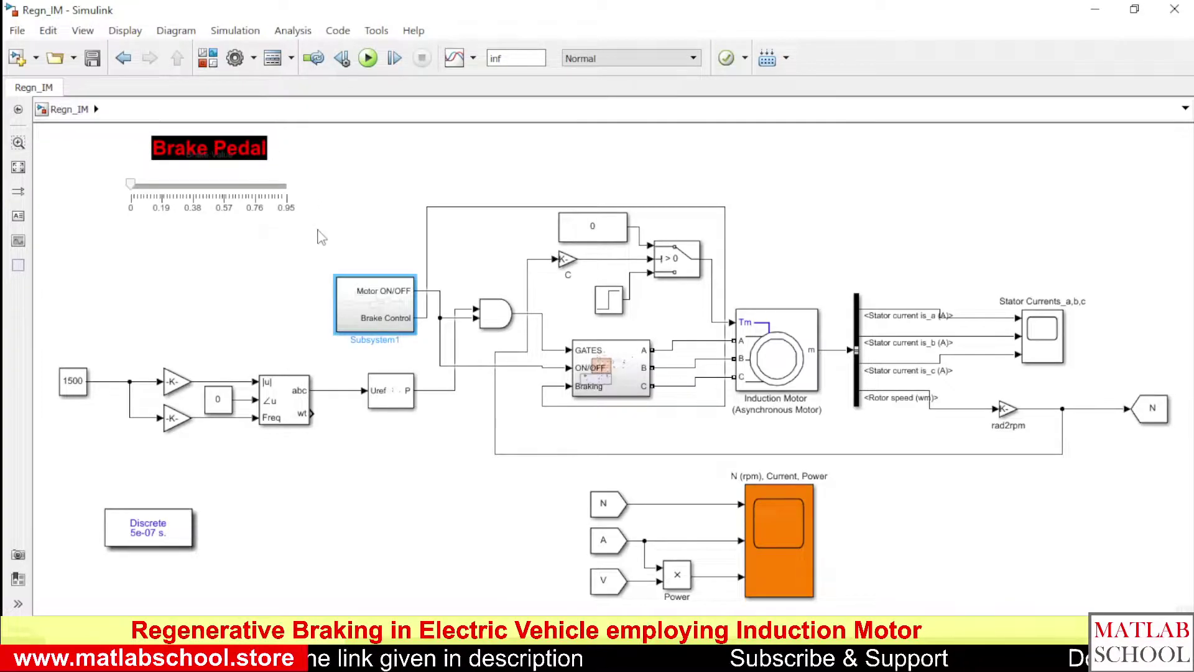
{"action": "left_click", "coordinate": [372, 236]}
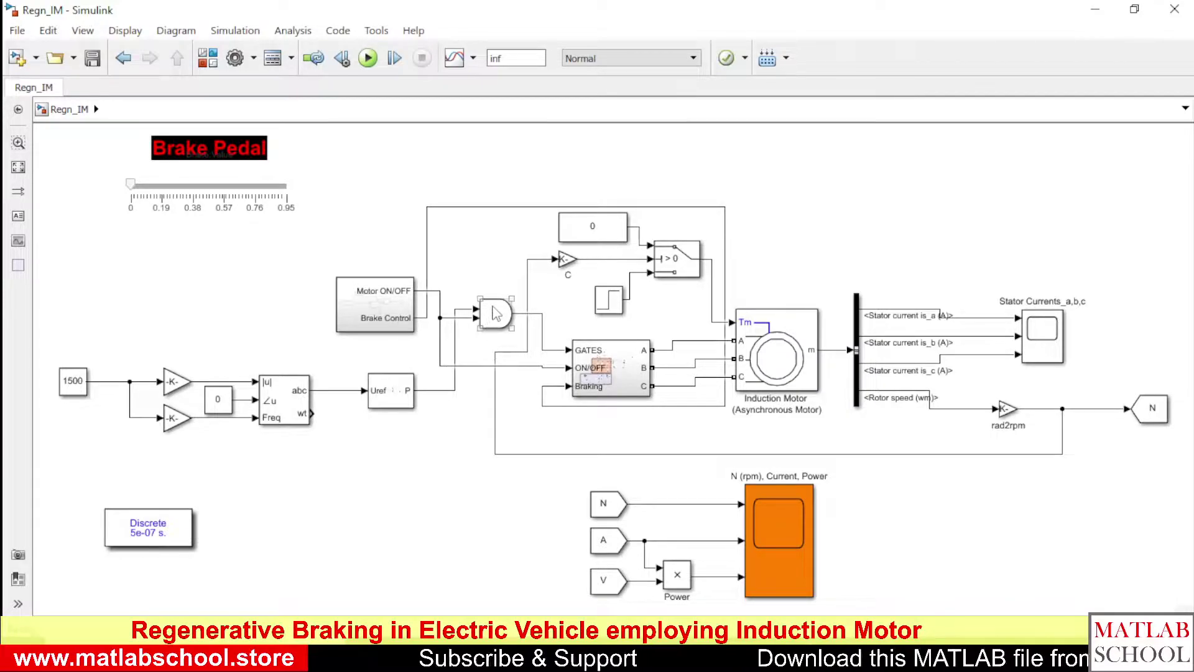
- Open the gates and braking subsystem and inspect its Maximum Current constant
{"action": "left_click", "coordinate": [593, 367]}
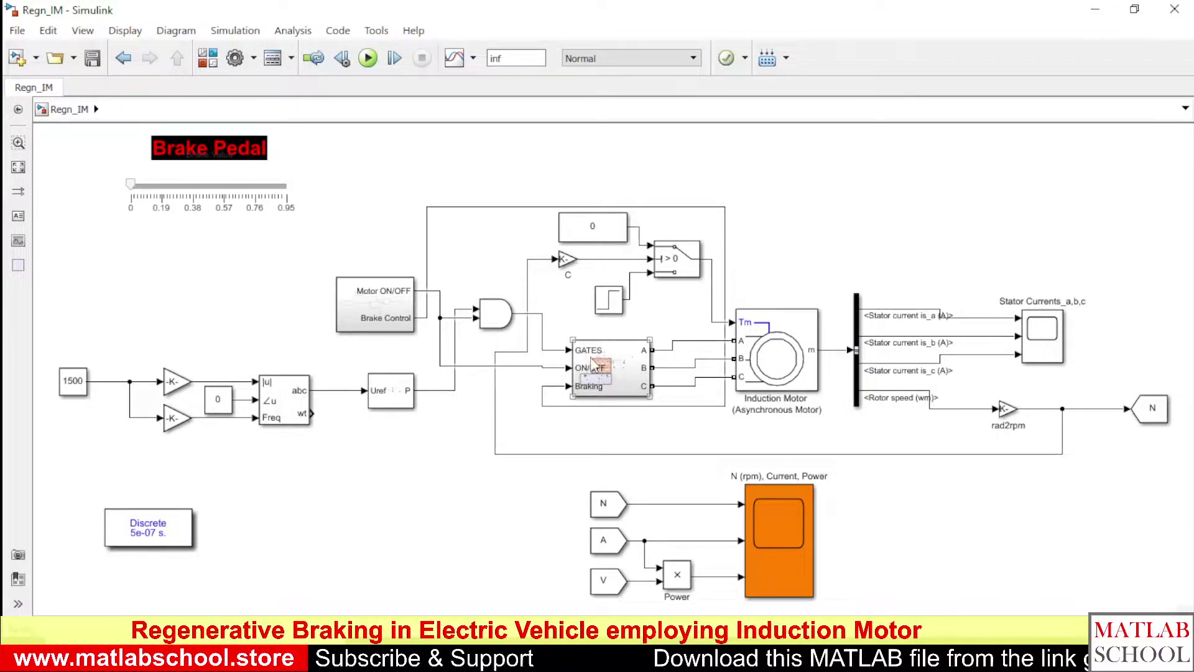
{"action": "double_click", "coordinate": [599, 367]}
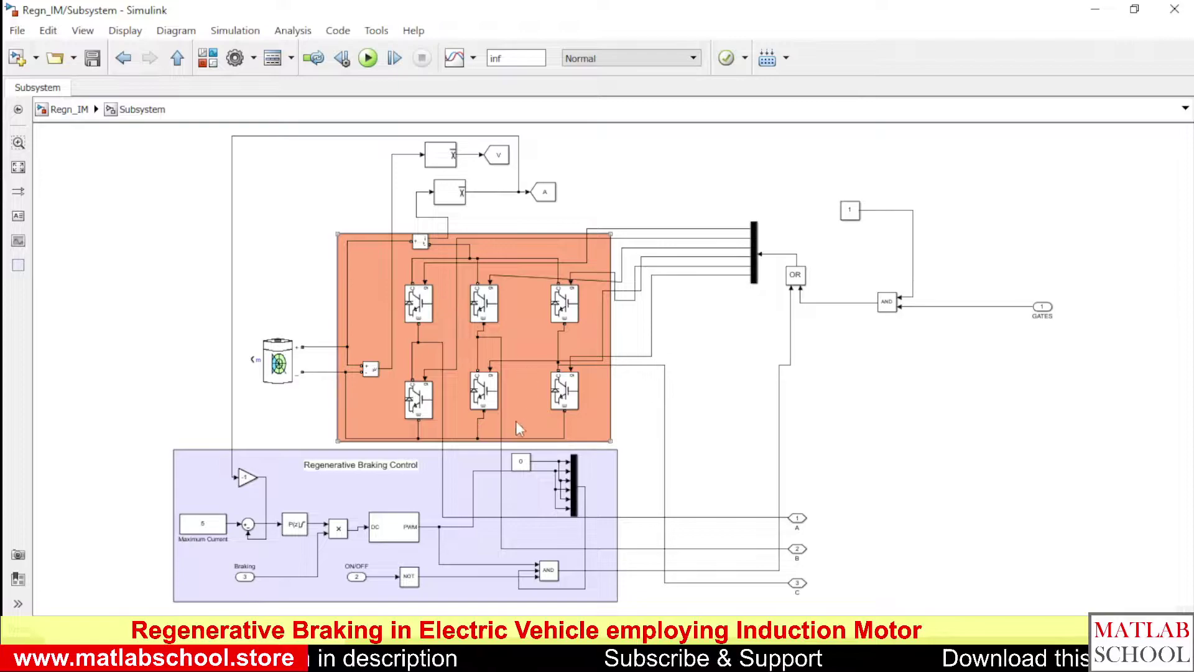
{"action": "left_click", "coordinate": [280, 497]}
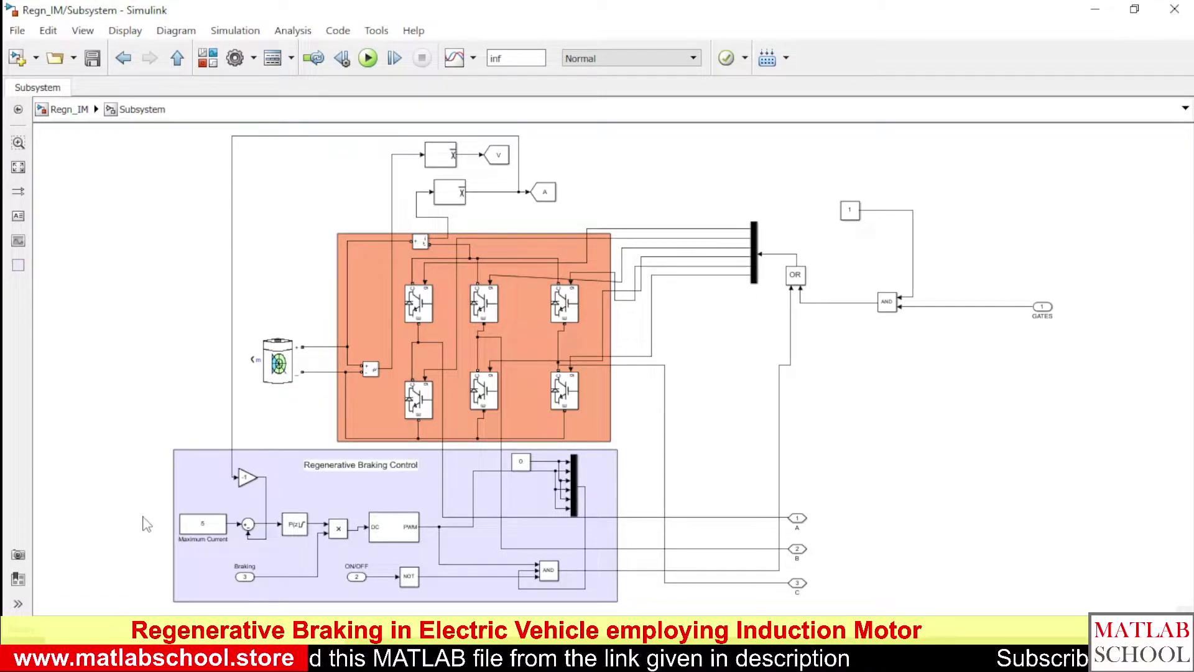
{"action": "left_click", "coordinate": [198, 530]}
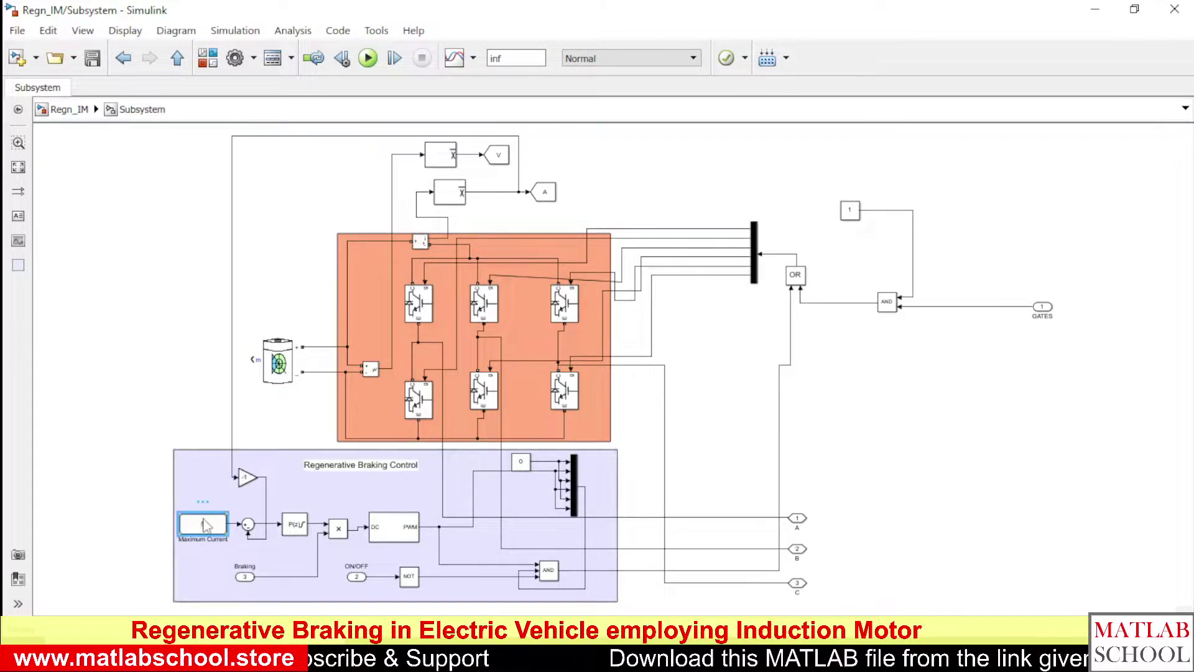
{"action": "left_click", "coordinate": [105, 474]}
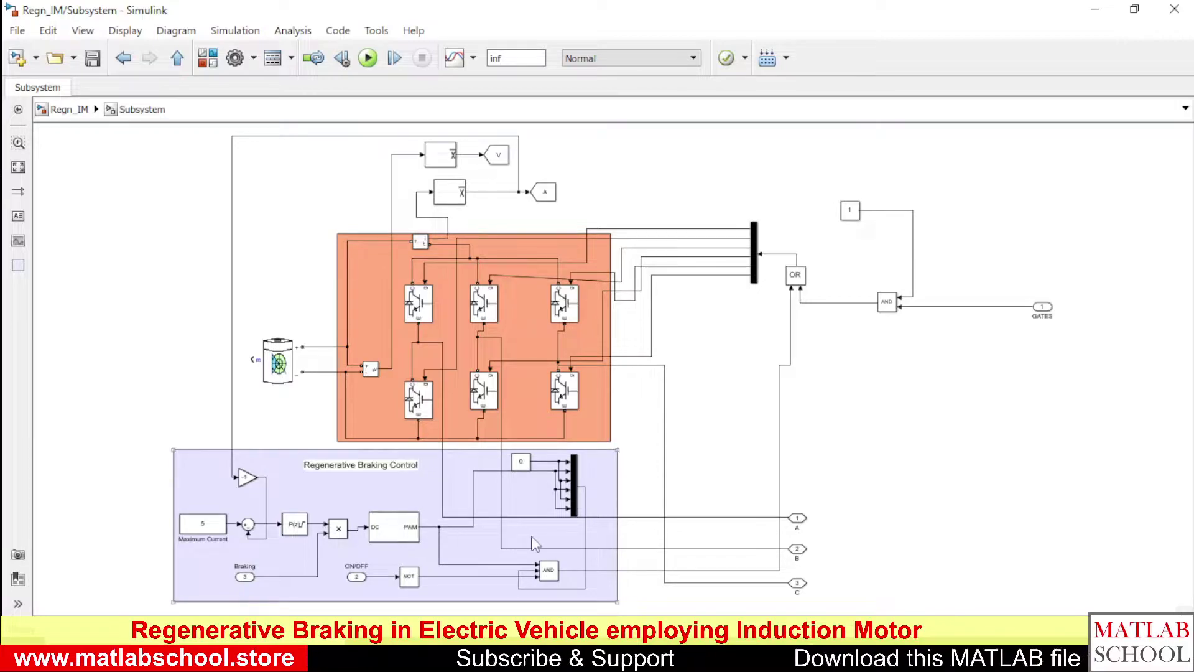
- Trace the PWM signal through the mux, AND and OR gates, then return to Regn_IM
{"action": "left_click", "coordinate": [472, 492]}
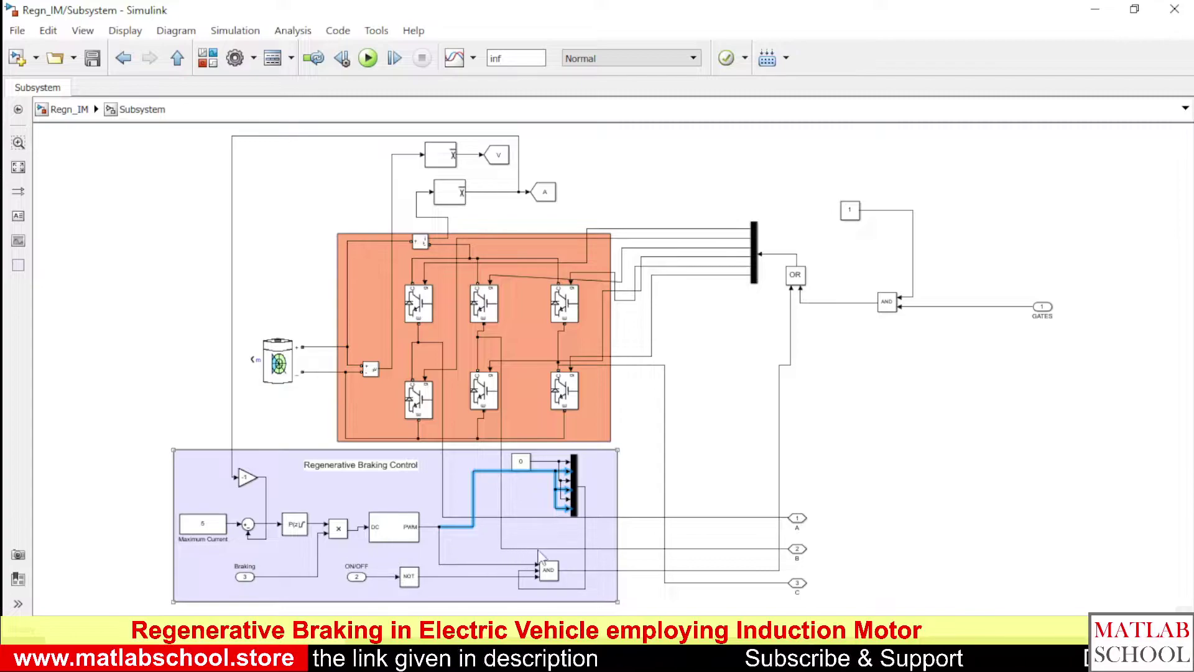
{"action": "left_click_drag", "start_coordinate": [540, 555], "coordinate": [588, 512]}
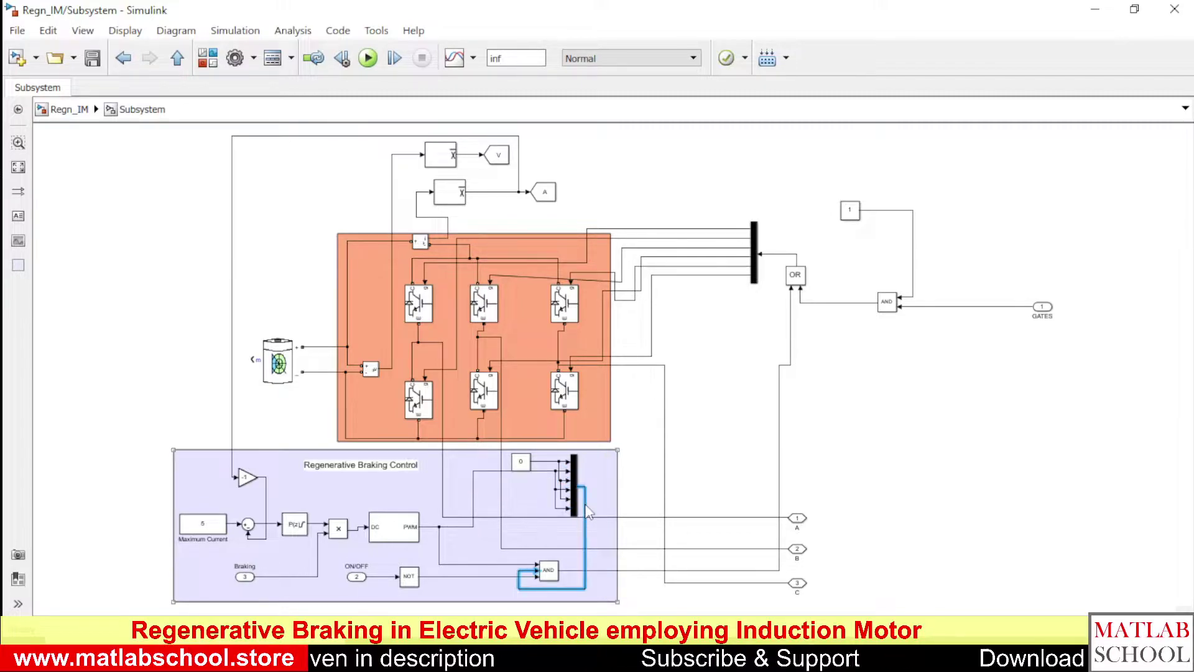
{"action": "left_click", "coordinate": [633, 571]}
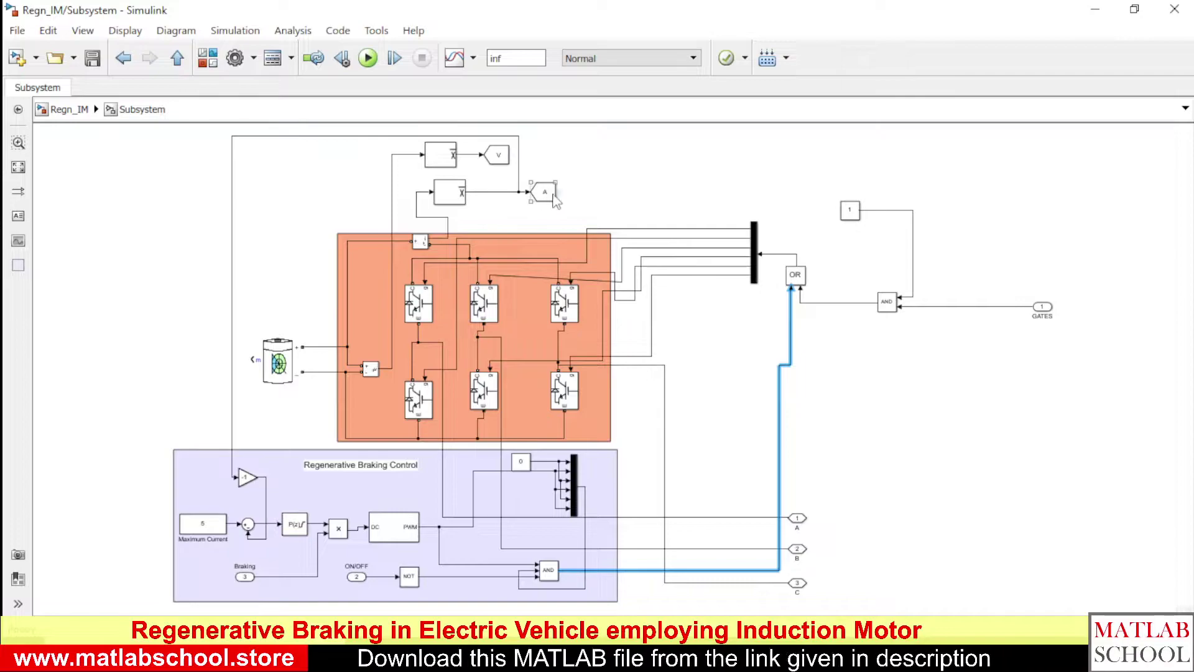
{"action": "left_click", "coordinate": [62, 107]}
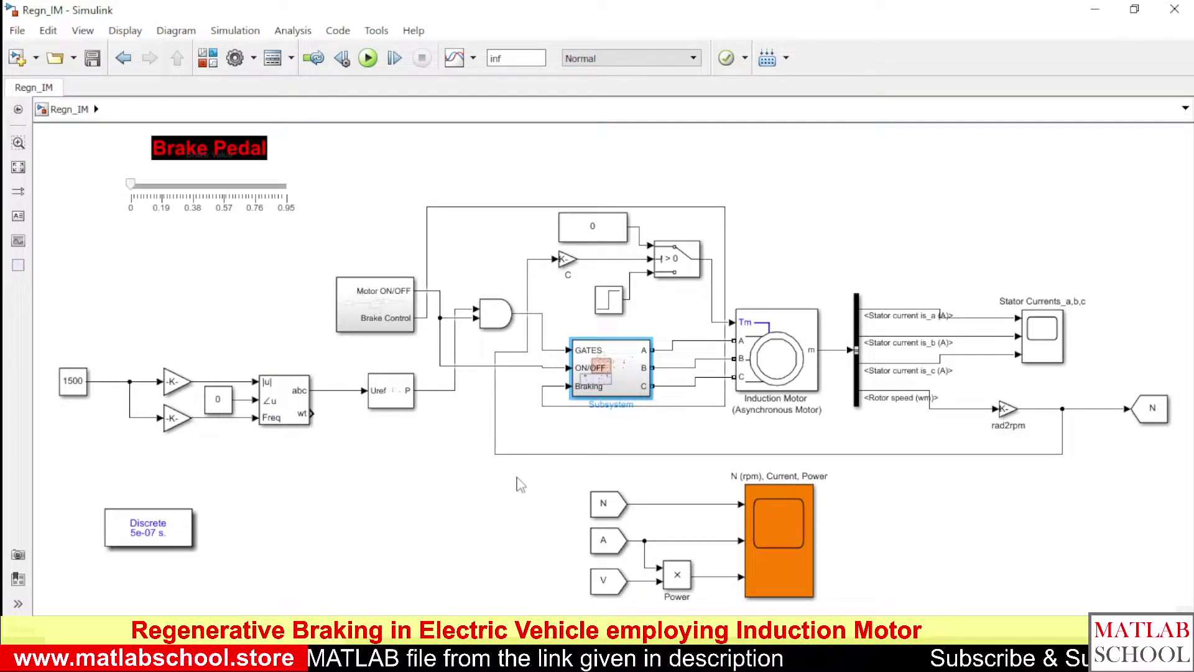
{"action": "left_click", "coordinate": [503, 503]}
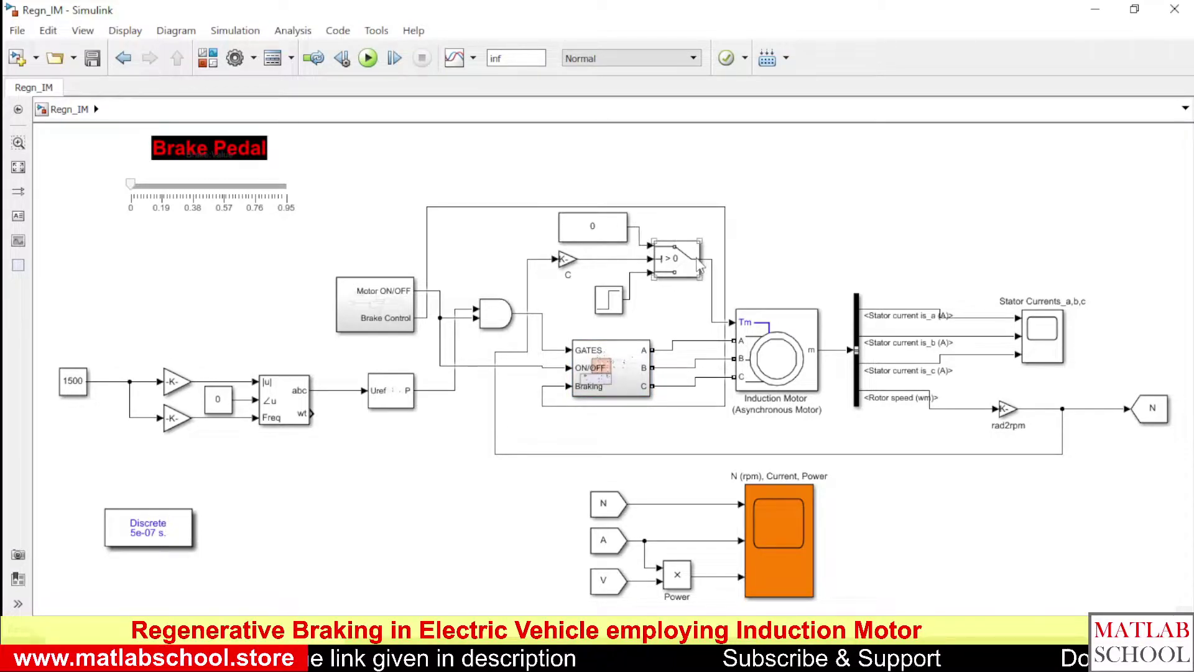
- Inspect the switch, speed feedback line and Step1 parameters, then start the simulation with Ctrl+T
{"action": "left_click", "coordinate": [672, 255]}
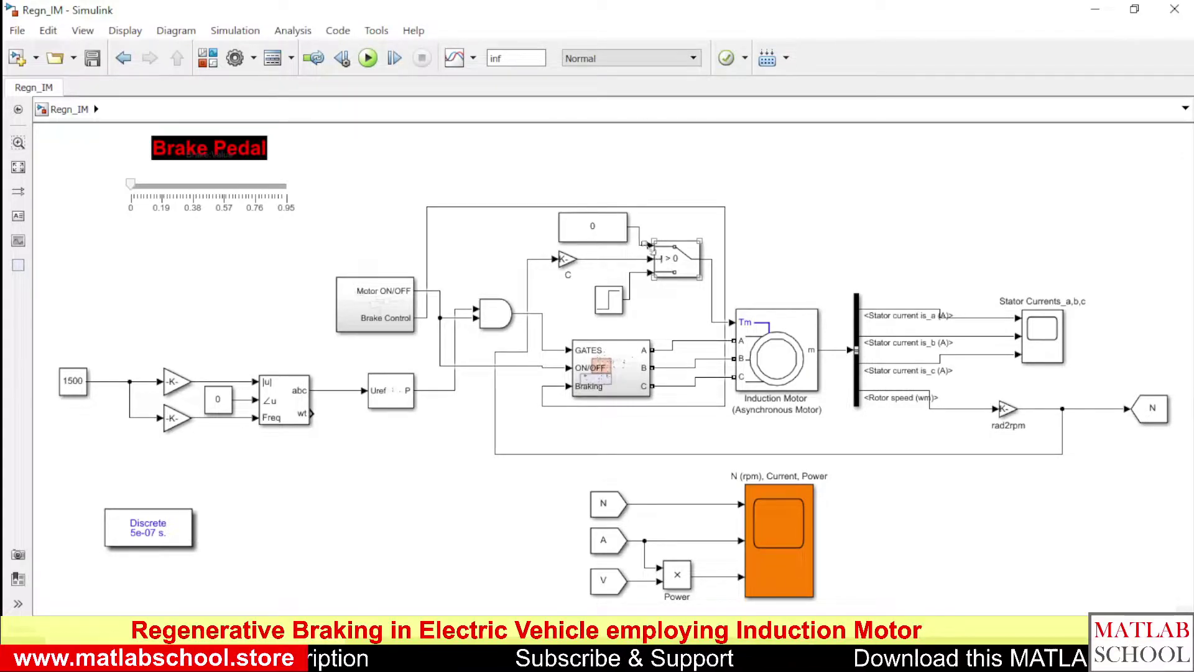
{"action": "left_click", "coordinate": [695, 304]}
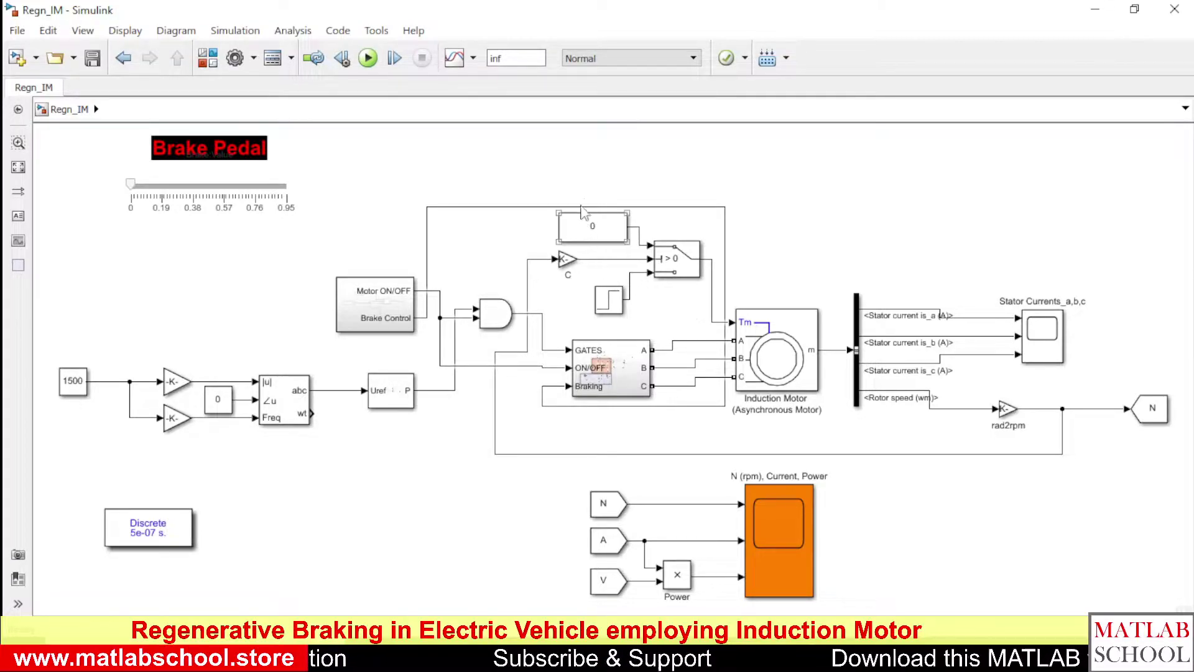
{"action": "left_click", "coordinate": [527, 284]}
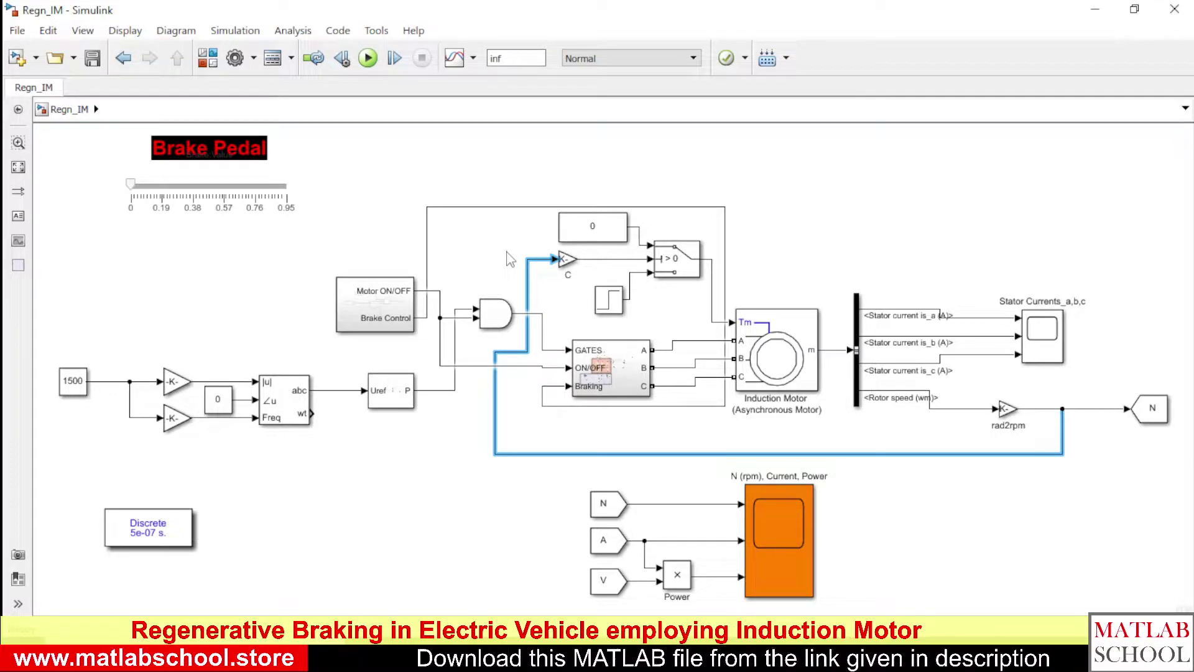
{"action": "left_click", "coordinate": [510, 259]}
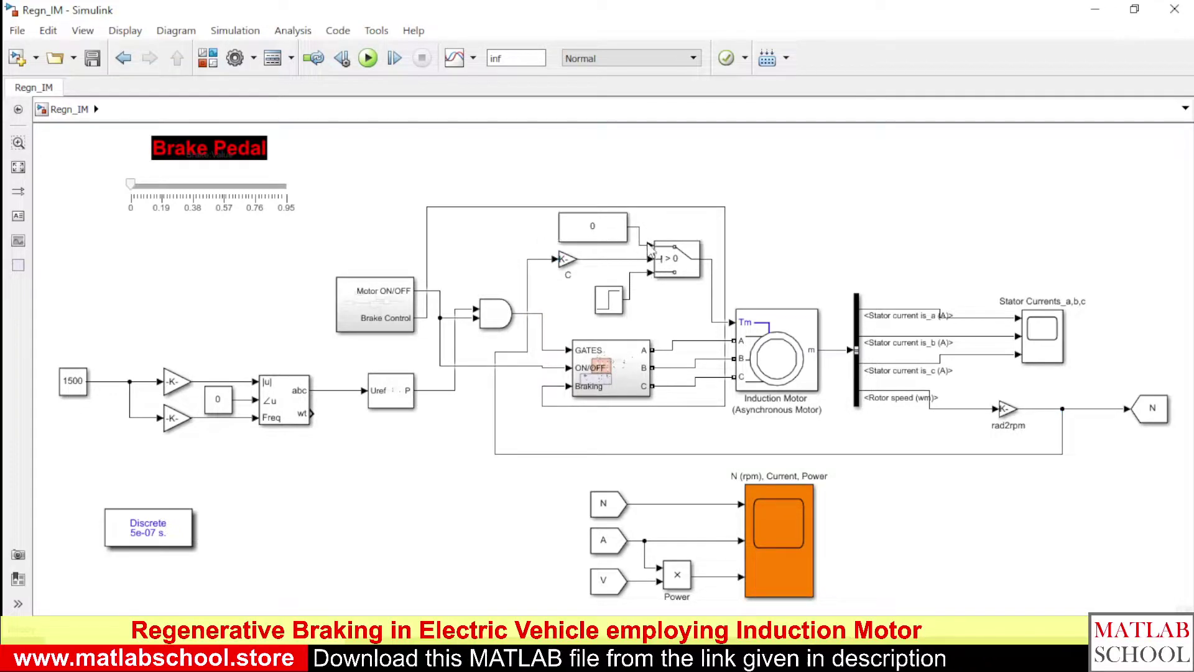
{"action": "double_click", "coordinate": [608, 305]}
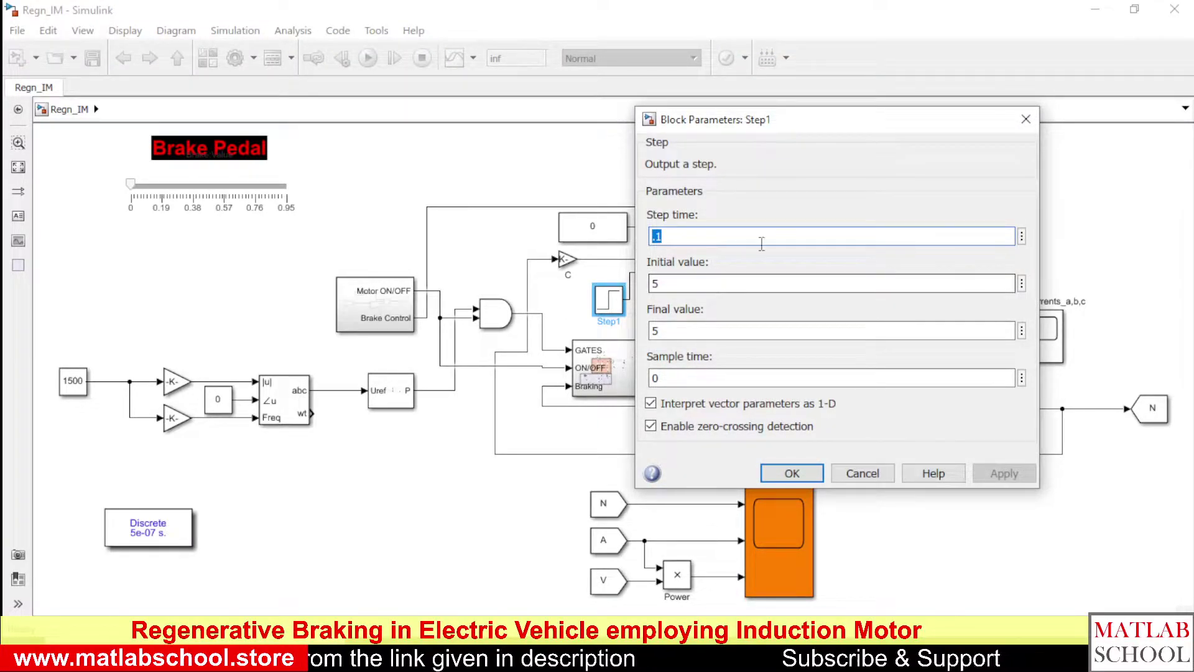
{"action": "left_click", "coordinate": [1022, 124]}
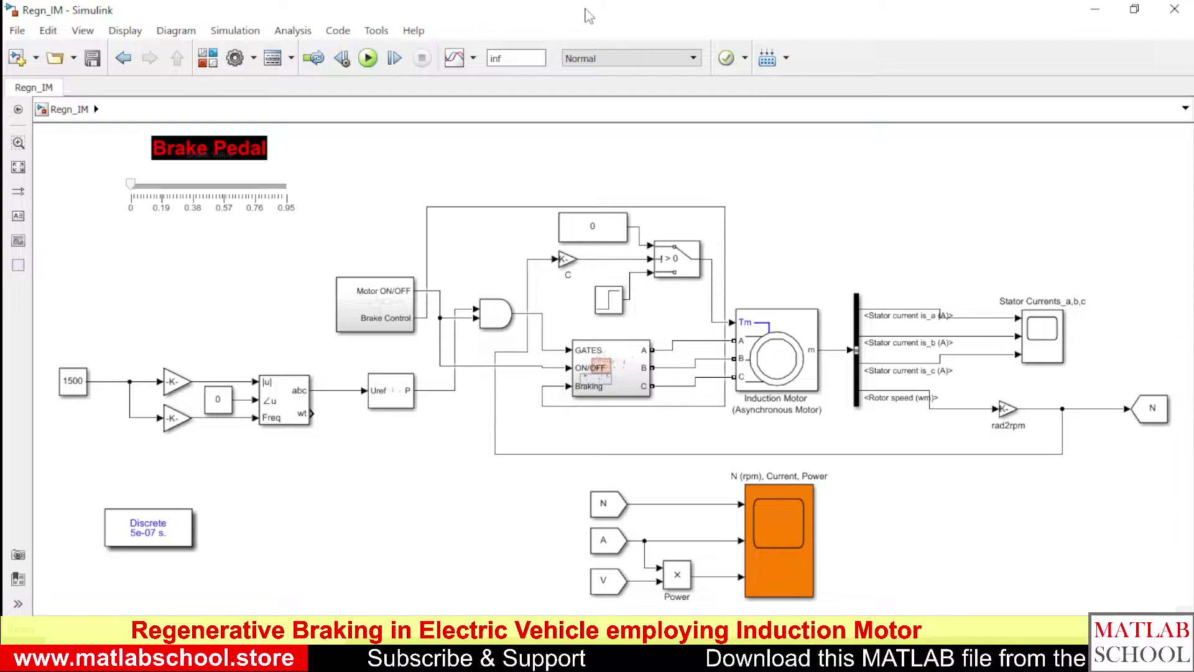
{"action": "key", "text": "ctrl+t"}
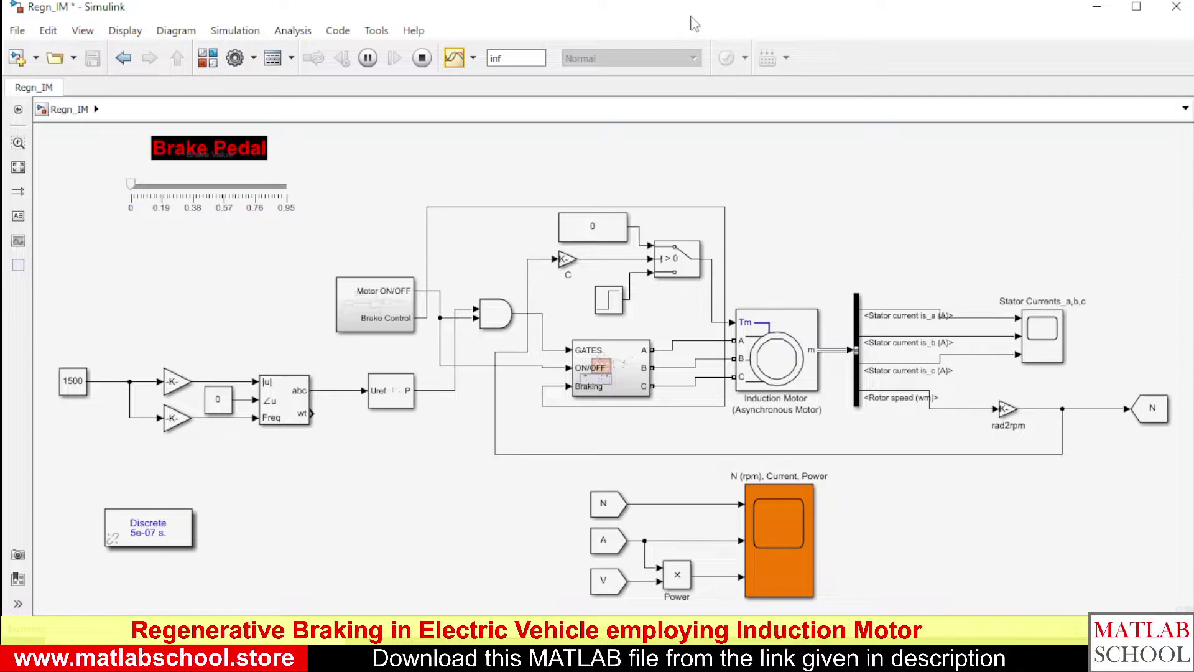
- Shrink the Regn_IM window to the left, scroll right, and open the N (rpm), Current, Power scope
{"action": "double_click", "coordinate": [692, 12]}
{"action": "left_click_drag", "start_coordinate": [692, 12], "coordinate": [491, 34]}
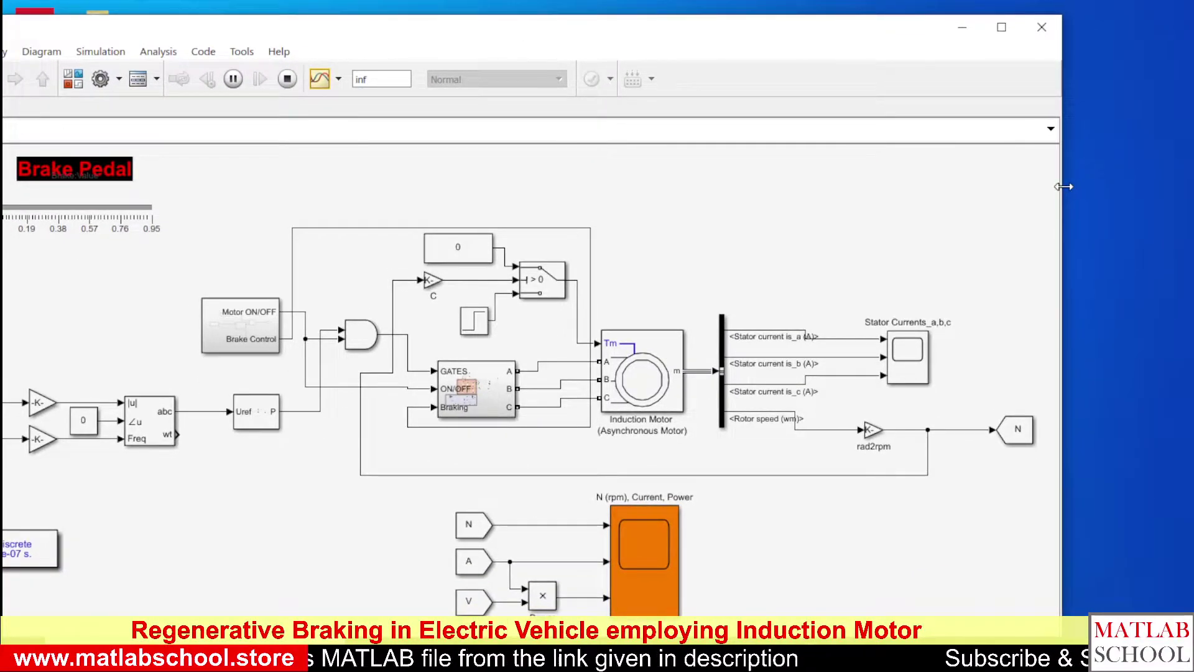
{"action": "left_click_drag", "start_coordinate": [1066, 187], "coordinate": [442, 166]}
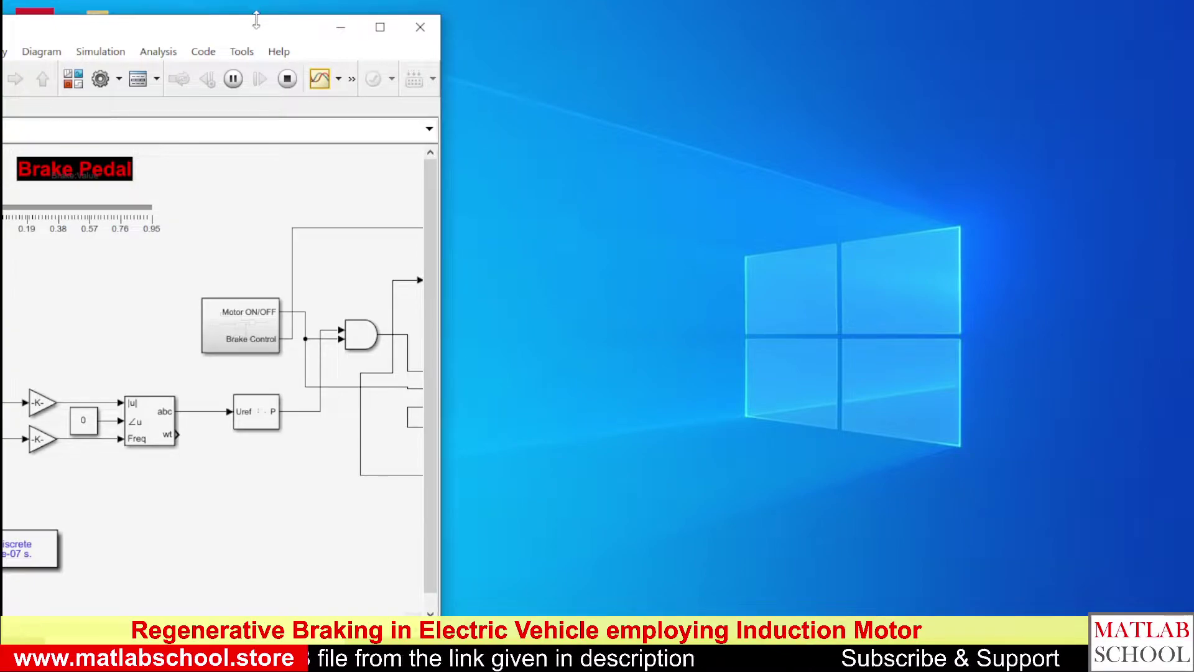
{"action": "left_click_drag", "start_coordinate": [261, 35], "coordinate": [331, 23]}
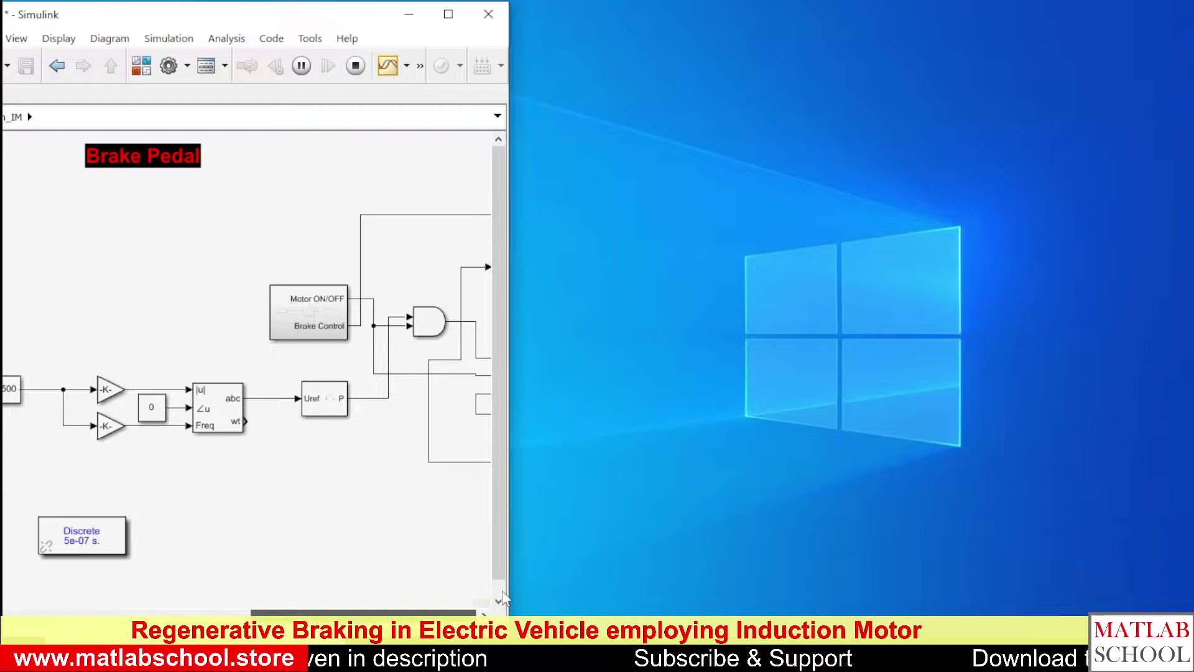
{"action": "left_click_drag", "start_coordinate": [174, 614], "coordinate": [421, 615]}
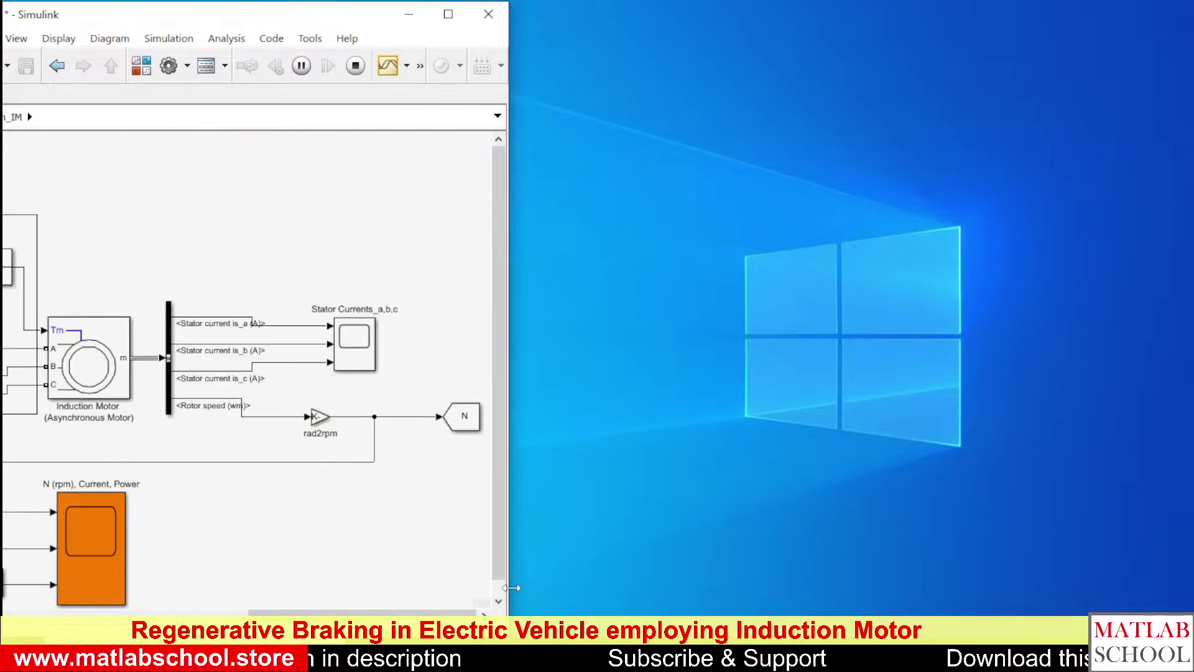
{"action": "double_click", "coordinate": [83, 547]}
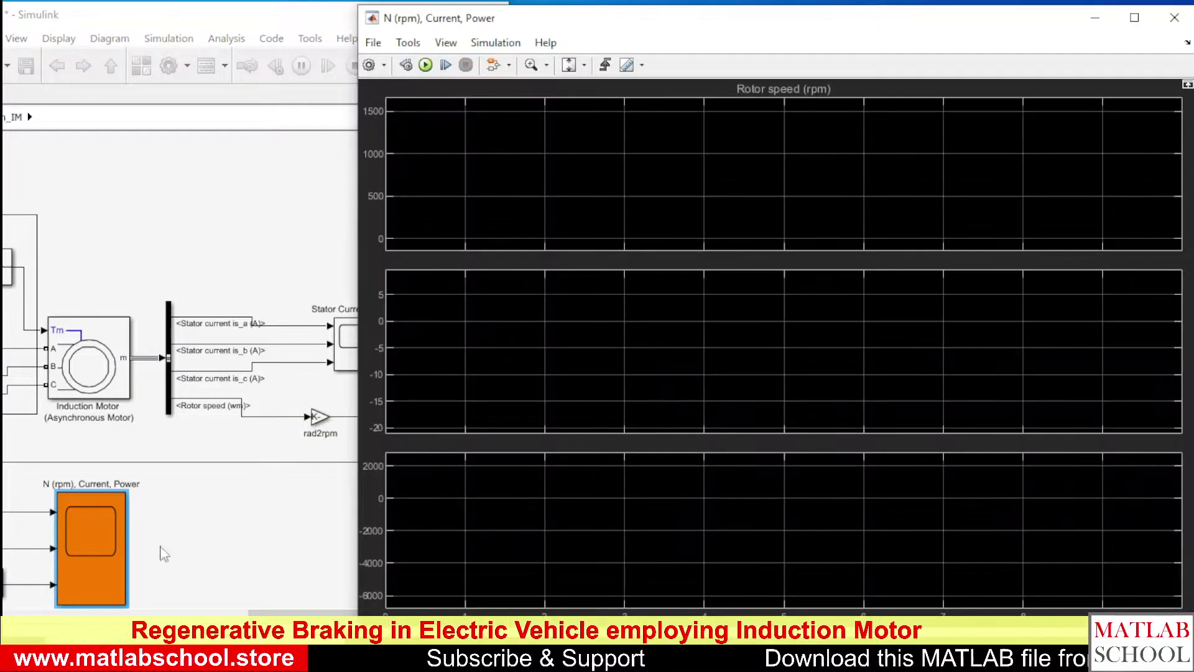
- Tile the Regn_IM model on the left and the scope on the right, then activate the model
{"action": "left_click", "coordinate": [278, 604]}
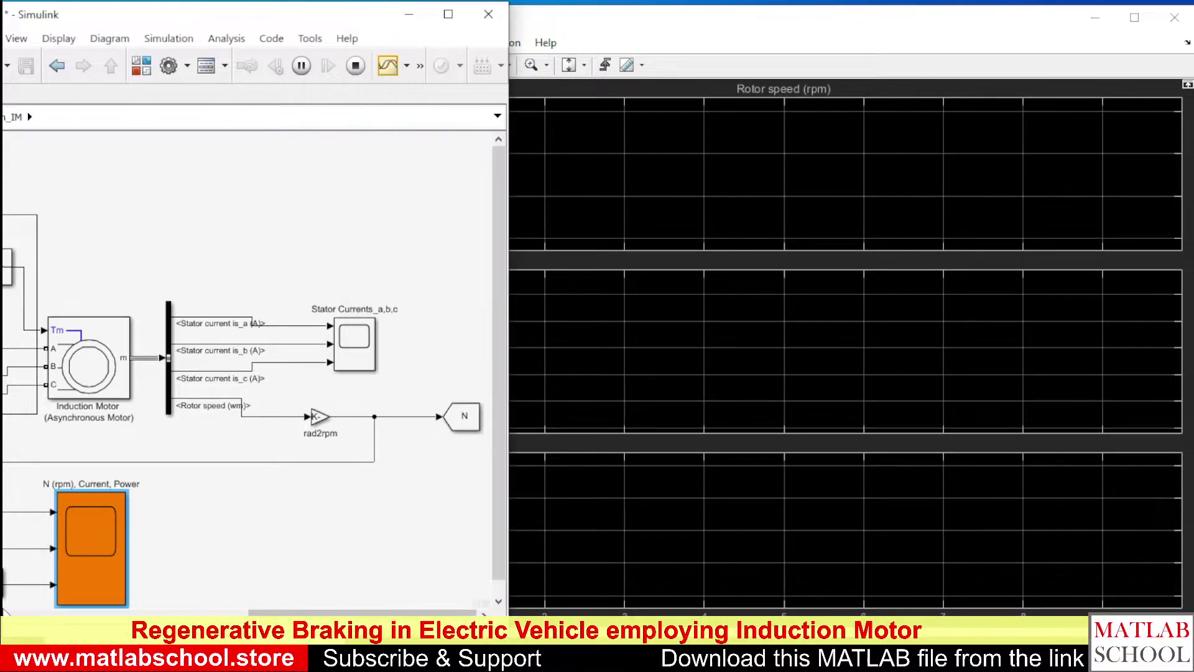
{"action": "left_click_drag", "start_coordinate": [278, 613], "coordinate": [4, 613]}
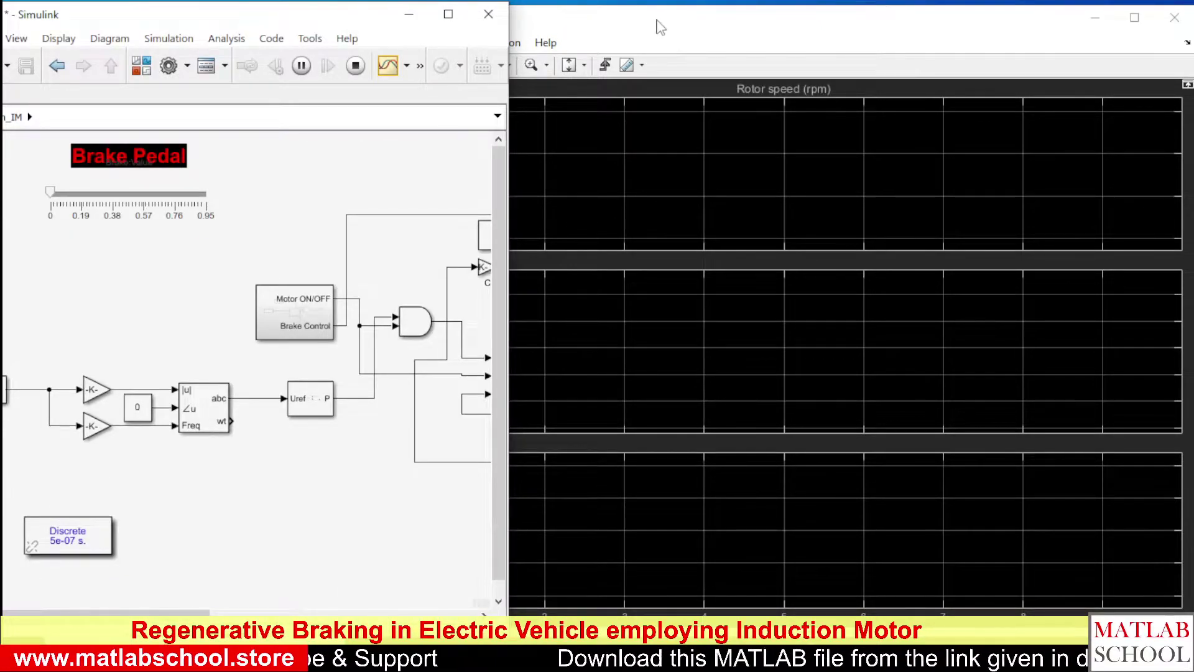
{"action": "left_click_drag", "start_coordinate": [662, 24], "coordinate": [764, 25]}
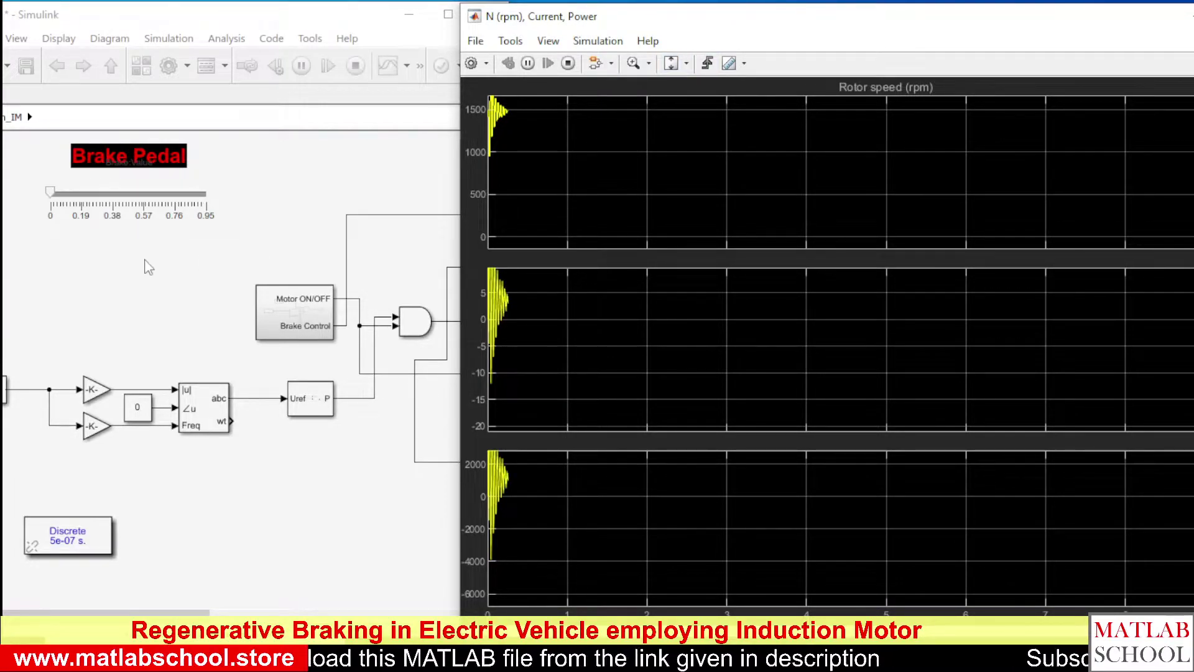
{"action": "left_click_drag", "start_coordinate": [191, 19], "coordinate": [256, 26]}
{"action": "left_click_drag", "start_coordinate": [785, 29], "coordinate": [911, 32]}
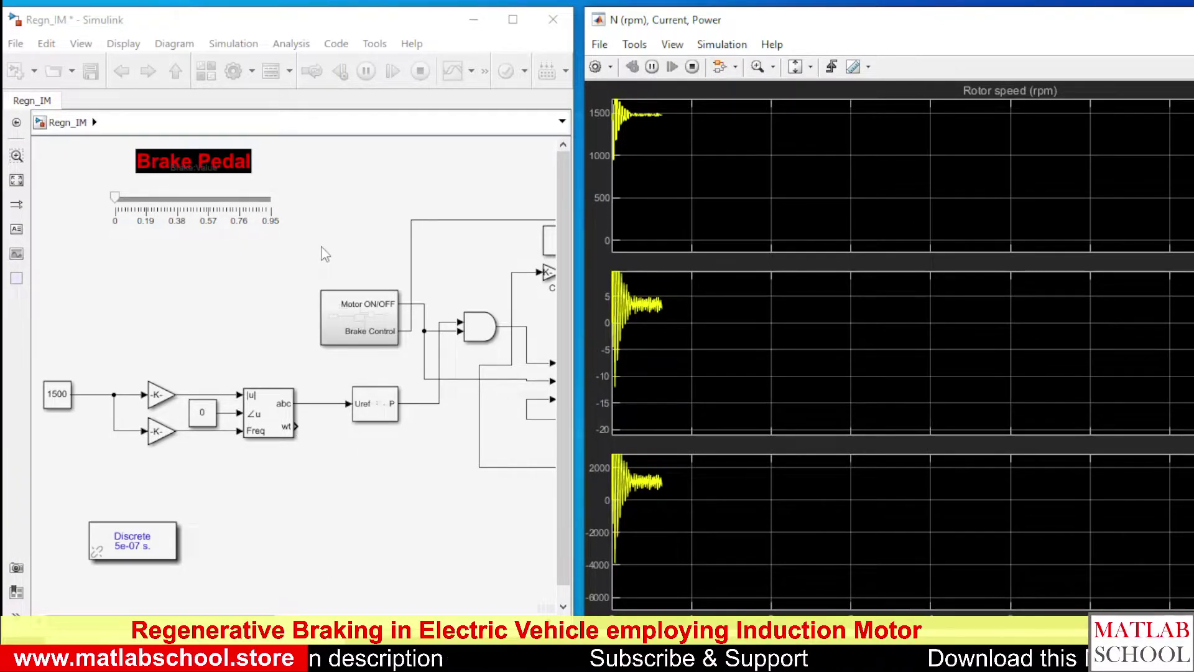
{"action": "left_click", "coordinate": [206, 327]}
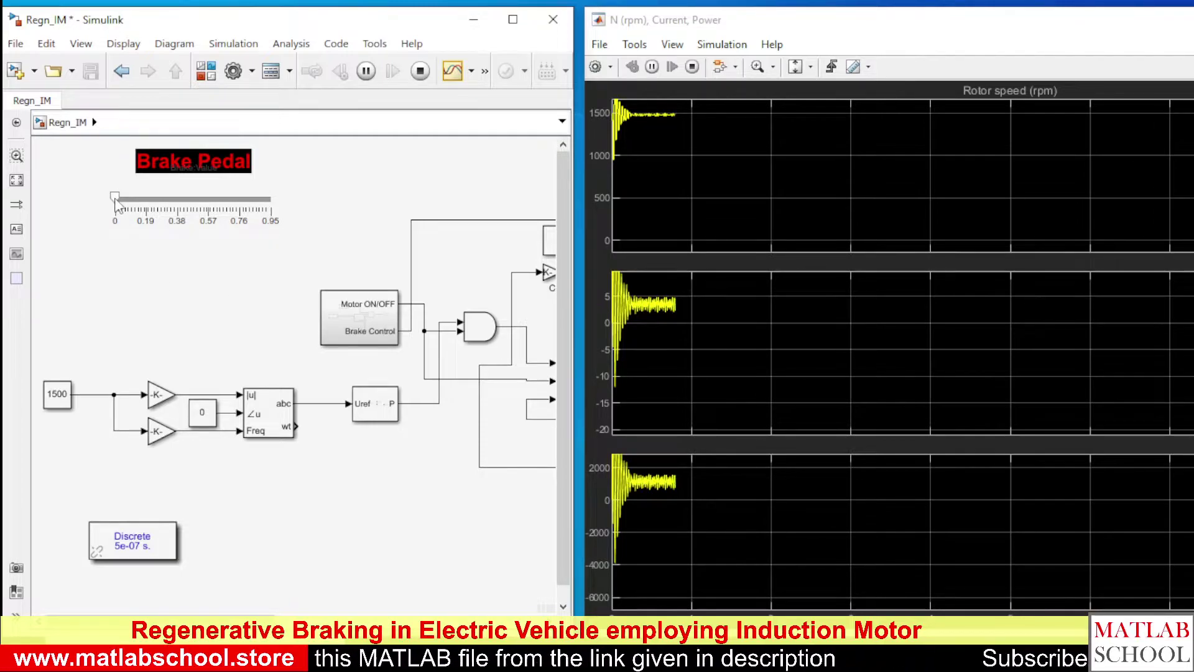
- Move the Brake Pedal slider to 0.95, return it to 0, and rescale the scope axes
{"action": "left_click_drag", "start_coordinate": [116, 198], "coordinate": [462, 167]}
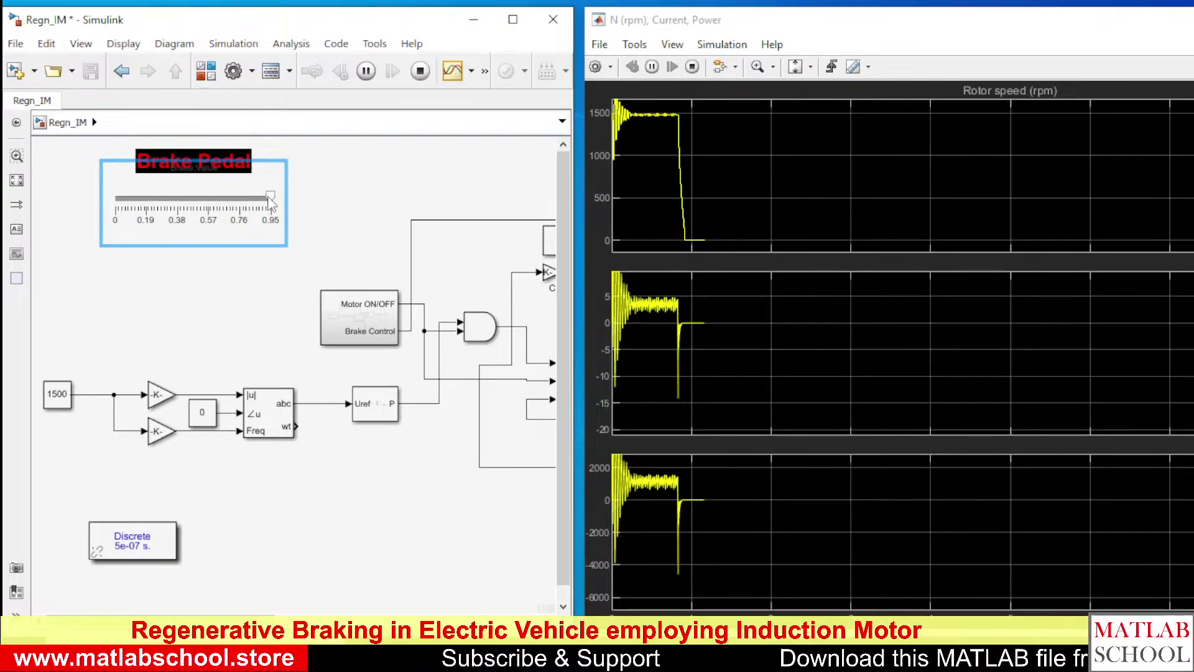
{"action": "left_click_drag", "start_coordinate": [270, 198], "coordinate": [92, 215]}
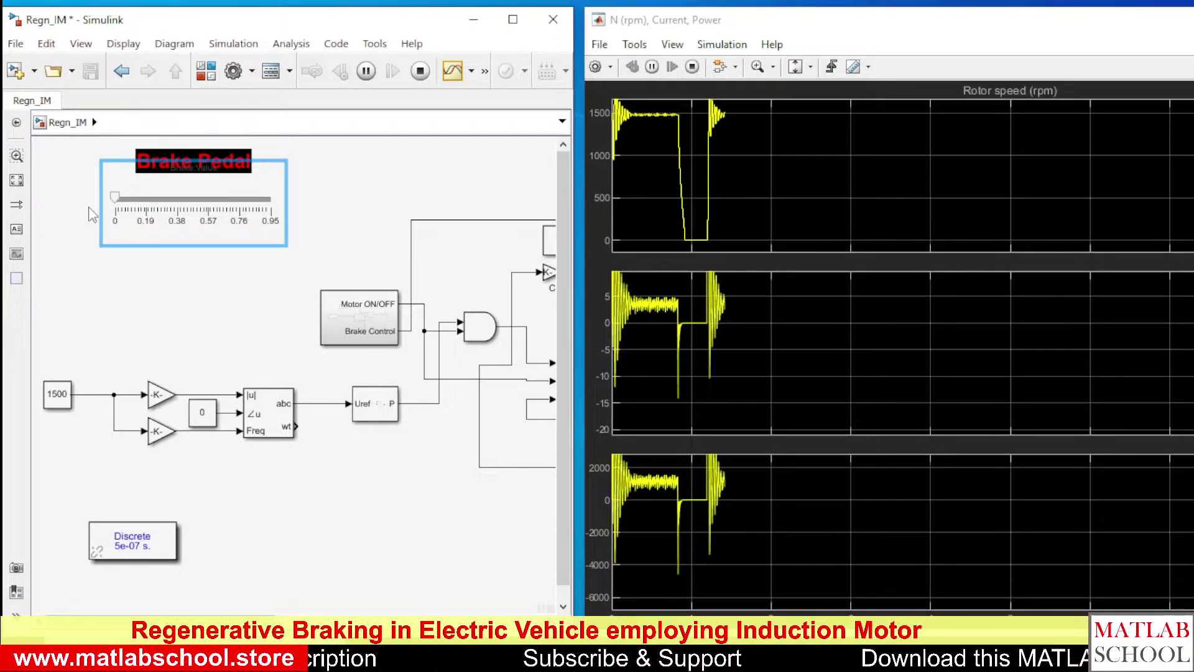
{"action": "left_click", "coordinate": [796, 67]}
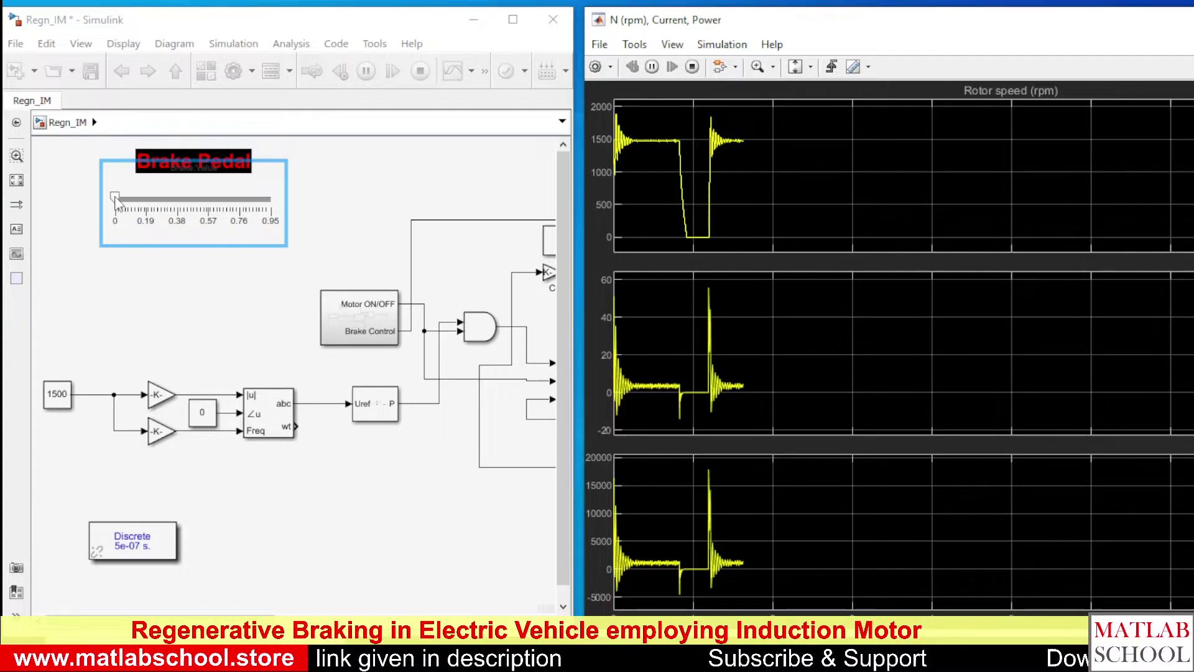
- Brake at about 0.38, then very lightly, returning the pedal to 0 each time; enable scope zoom
{"action": "left_click_drag", "start_coordinate": [115, 197], "coordinate": [182, 198]}
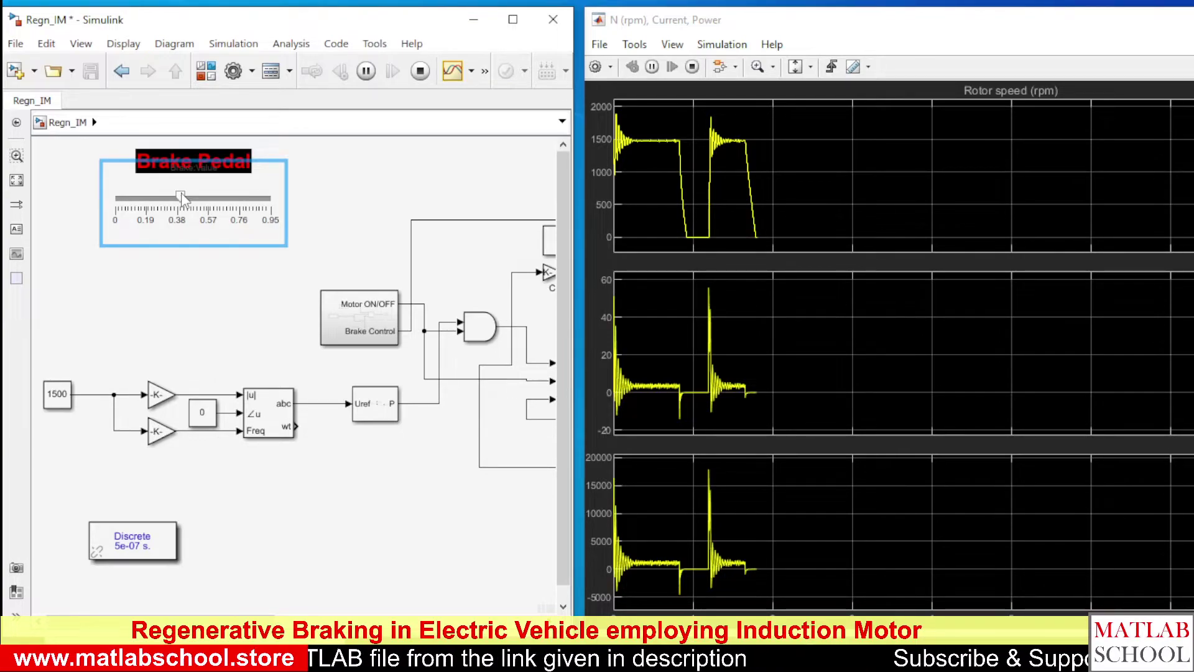
{"action": "left_click_drag", "start_coordinate": [181, 193], "coordinate": [72, 202]}
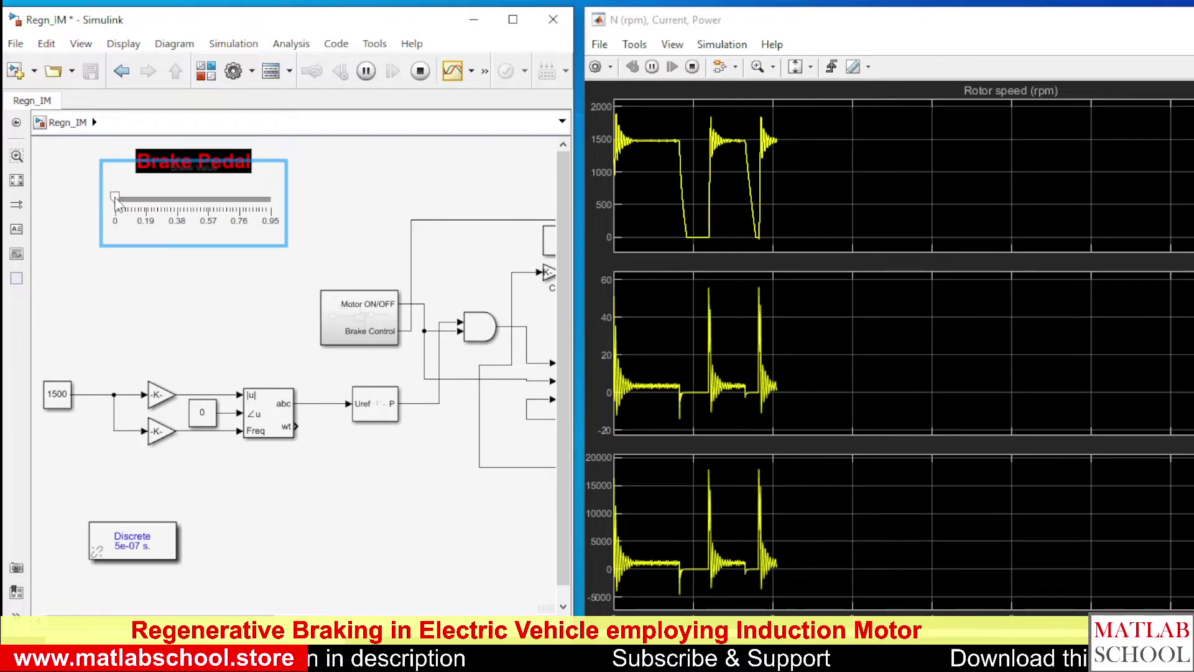
{"action": "left_click_drag", "start_coordinate": [117, 200], "coordinate": [128, 201]}
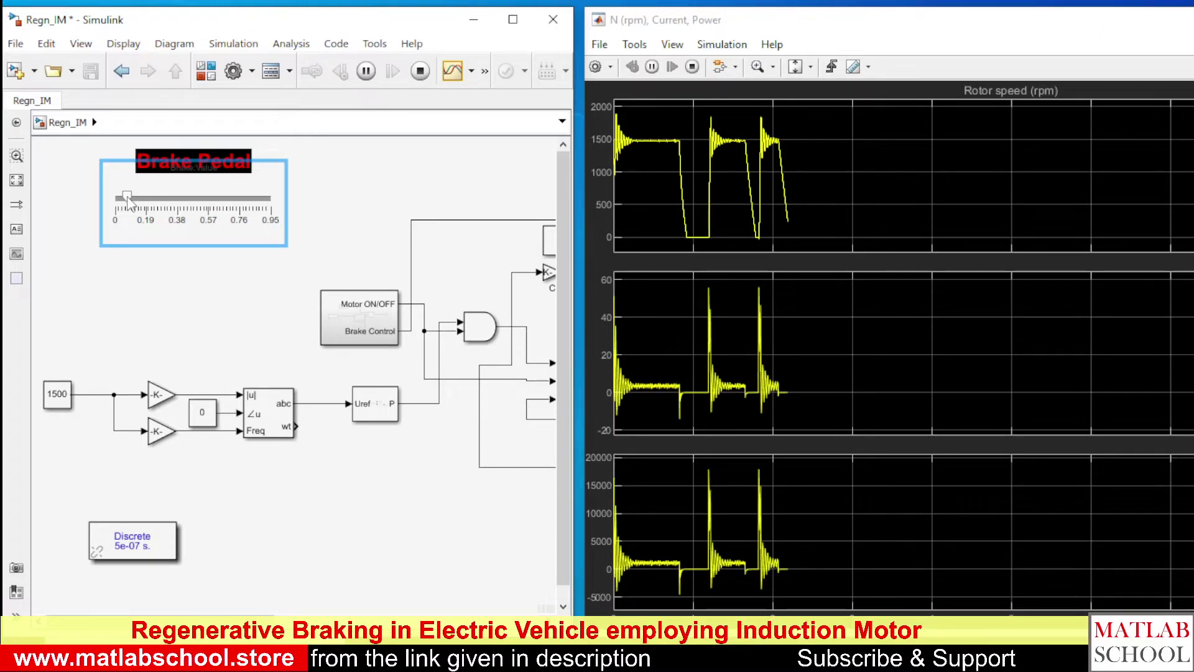
{"action": "left_click_drag", "start_coordinate": [128, 200], "coordinate": [98, 210]}
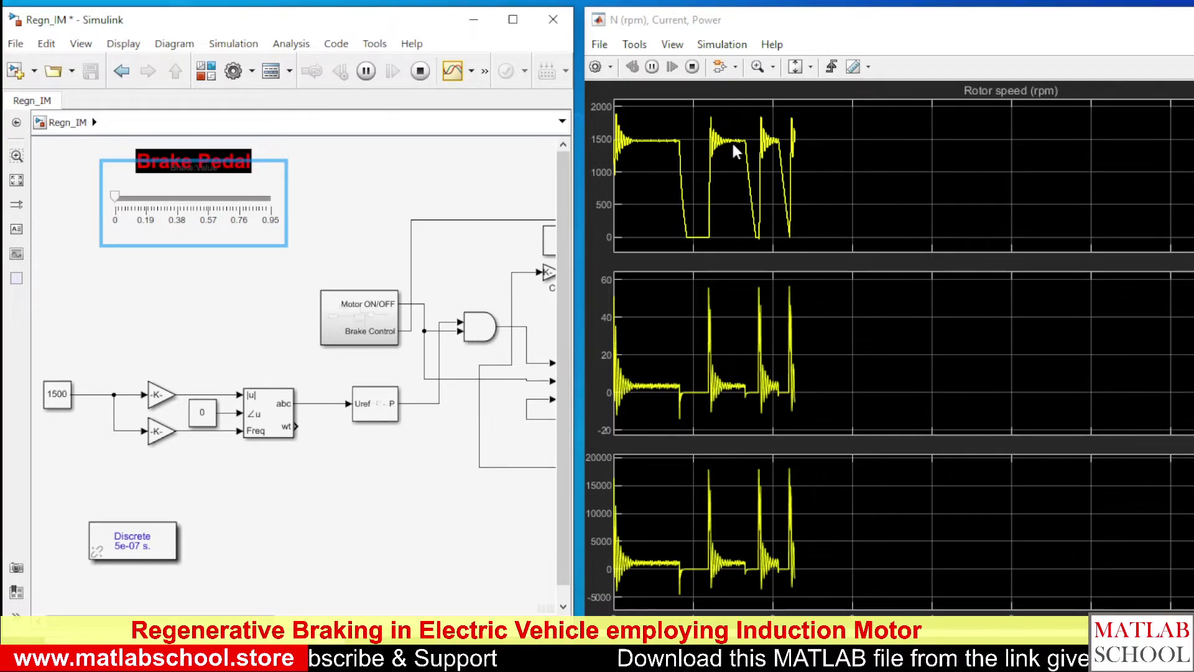
{"action": "left_click", "coordinate": [757, 67]}
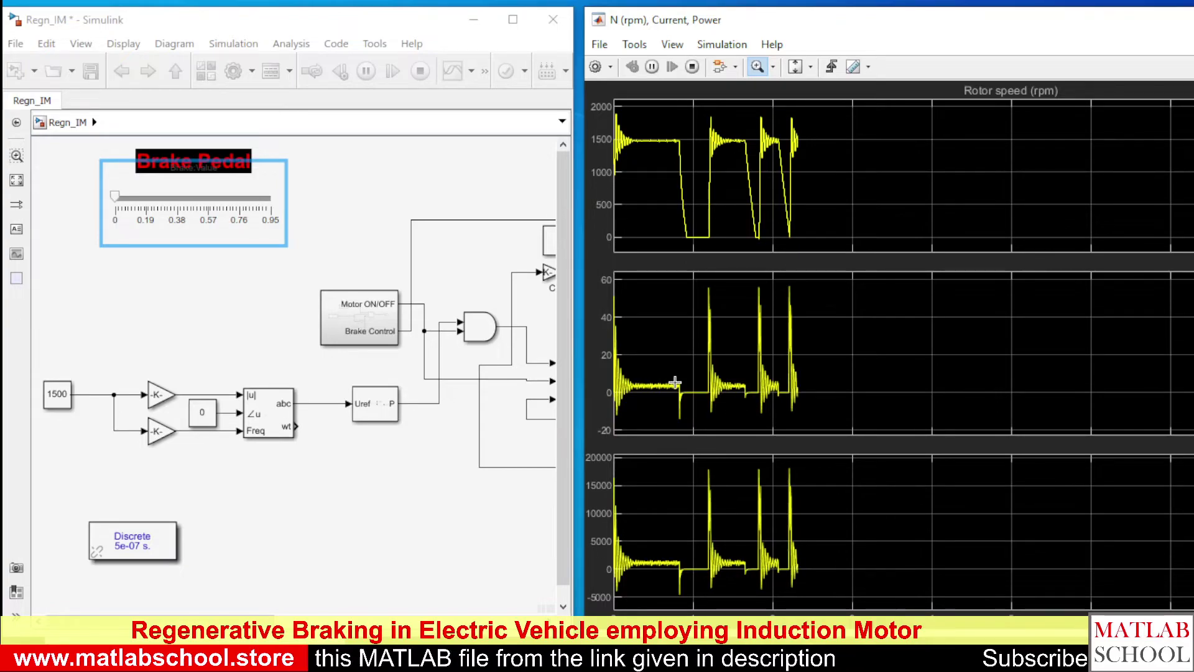
- Zoom the scope plots in on the braking dips and maximize the scope window
{"action": "left_click_drag", "start_coordinate": [666, 372], "coordinate": [833, 426]}
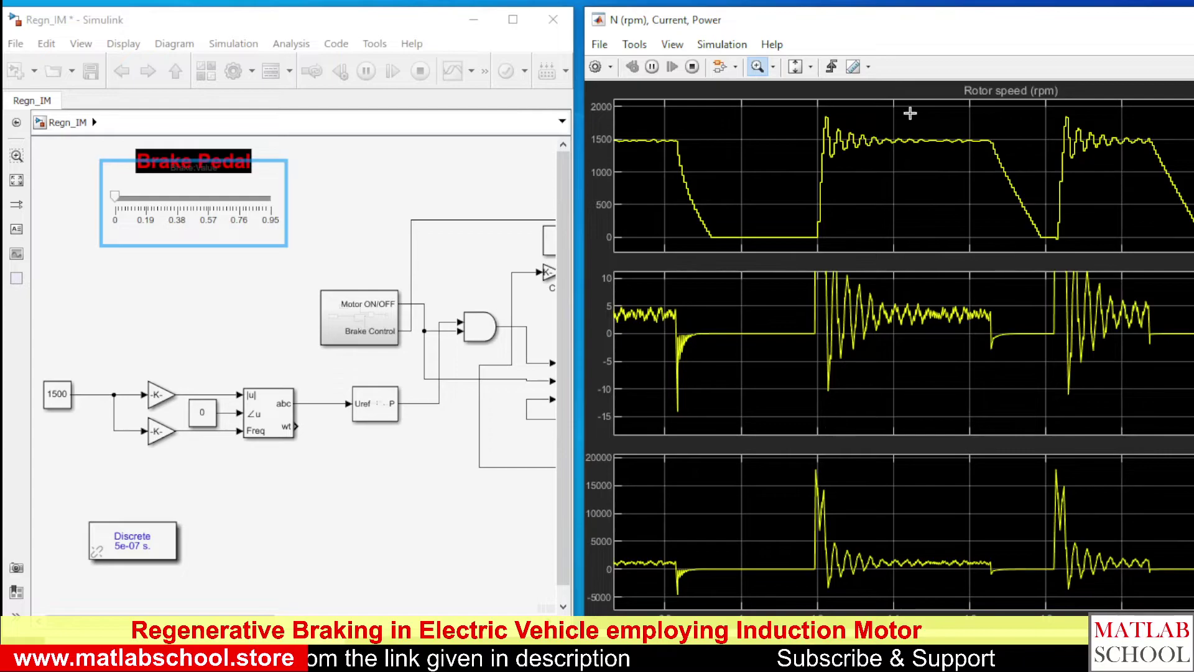
{"action": "double_click", "coordinate": [942, 19]}
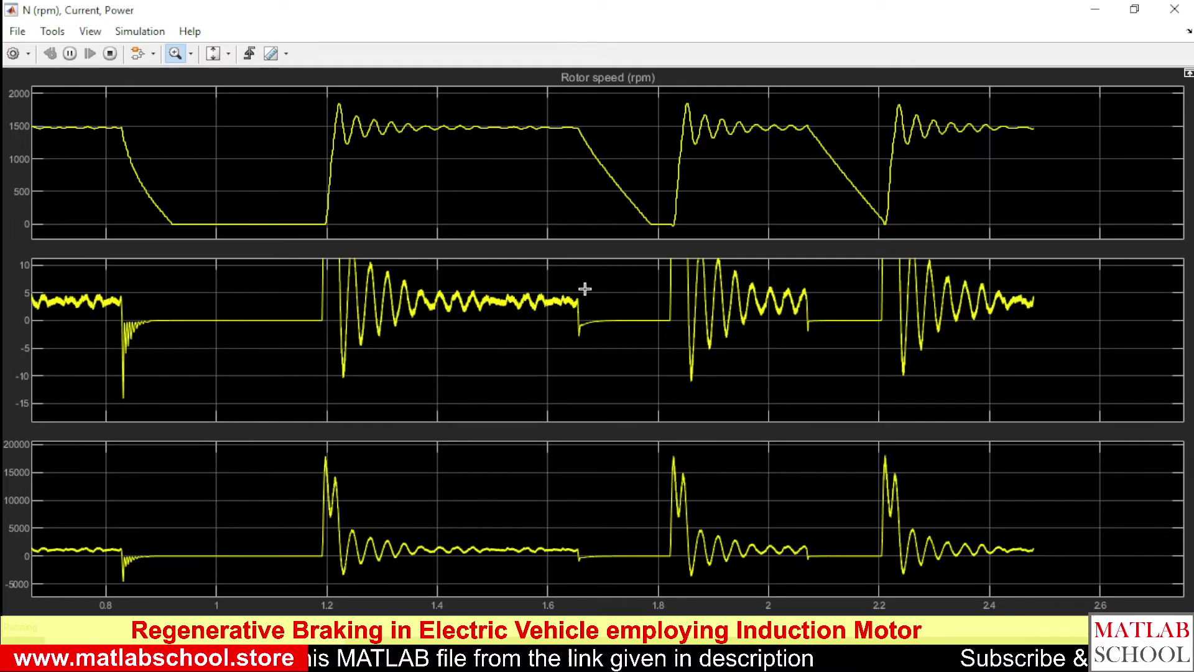
- Restore the scope beside the Regn_IM model and clear the Brake Pedal selection
{"action": "double_click", "coordinate": [555, 16]}
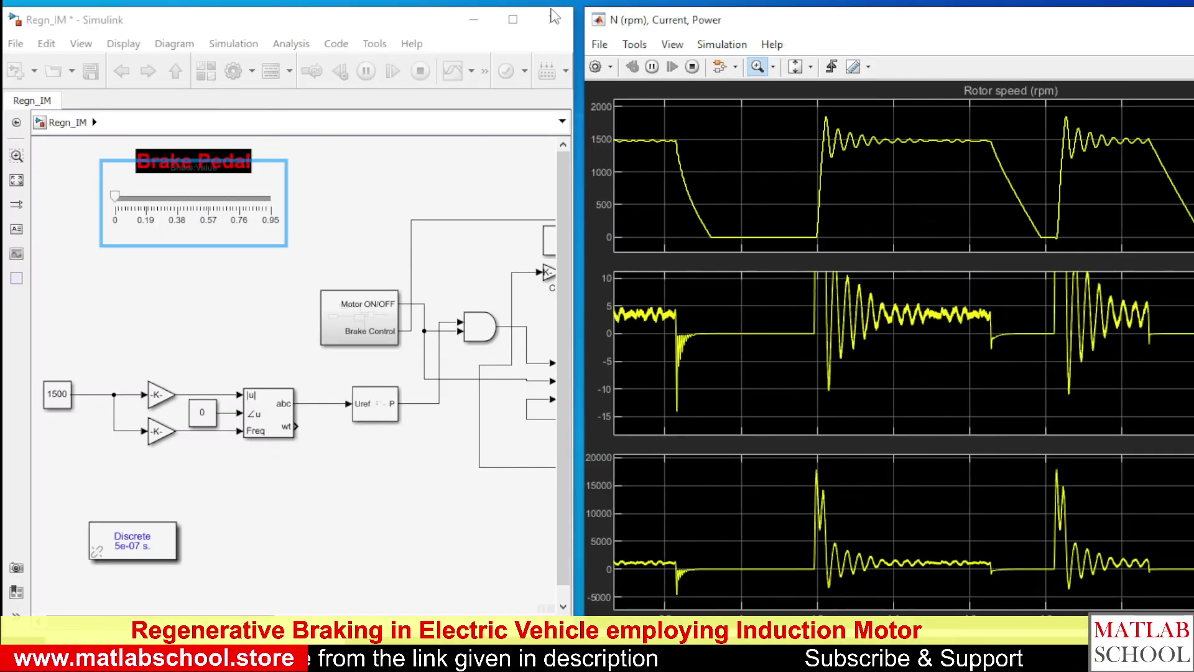
{"action": "left_click", "coordinate": [407, 197]}
{"action": "left_click", "coordinate": [407, 197]}
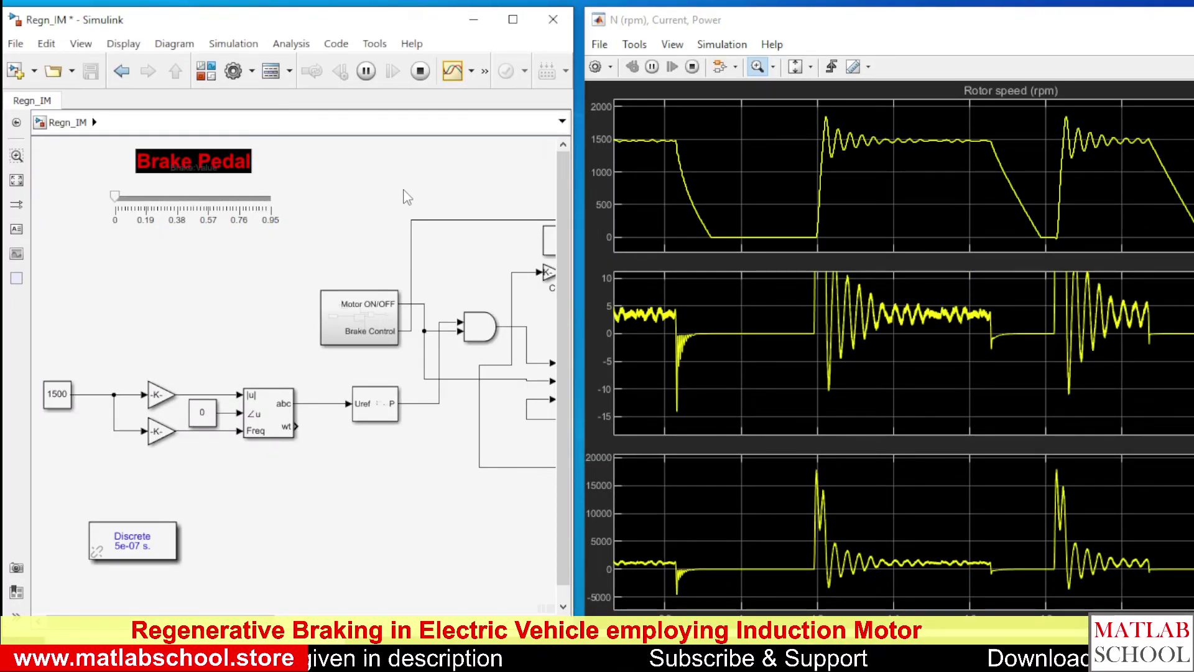